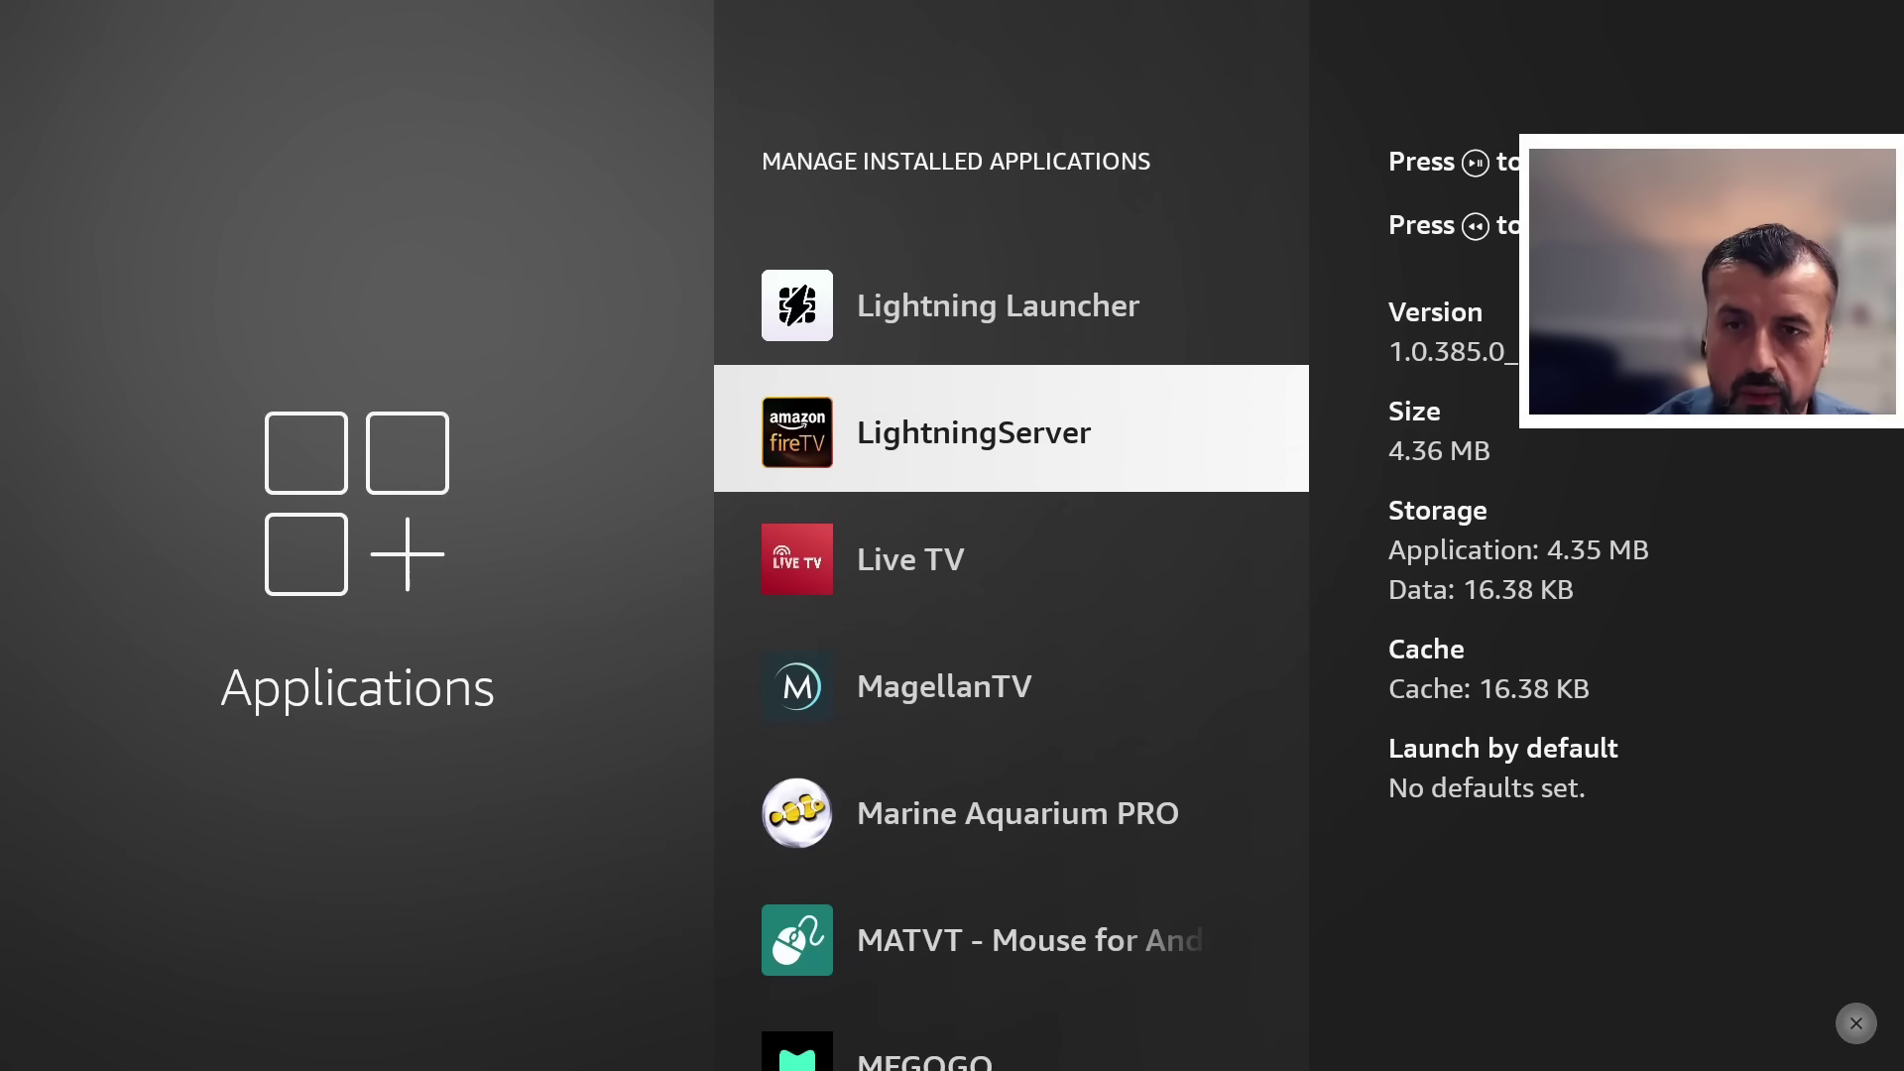
Back out of Manage Installed Applications to the Applications menu.
{"action": "key", "text": "Escape"}
{"action": "key", "text": "Escape"}
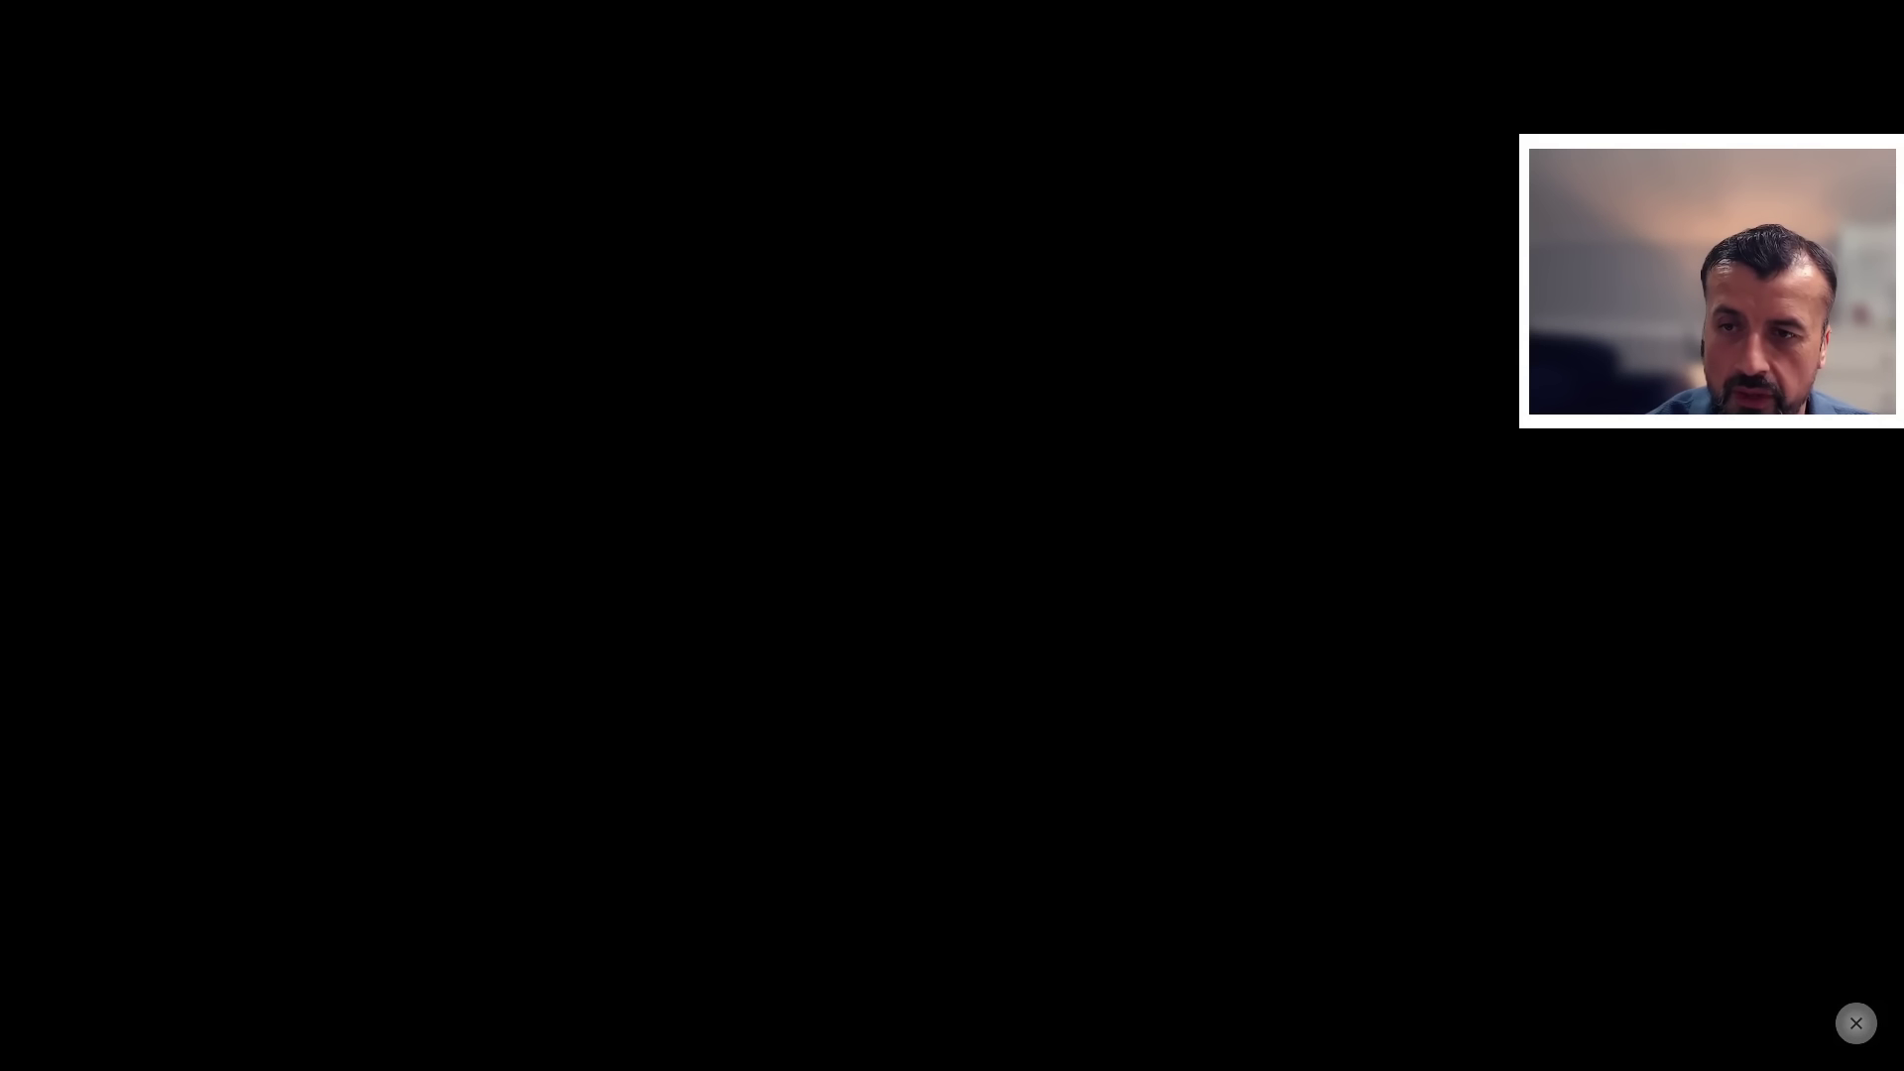
Open My Fire TV > About to view the Fire OS version 7.7.0.4.
{"action": "key", "text": "Left"}
{"action": "key", "text": "Left"}
{"action": "key", "text": "Left"}
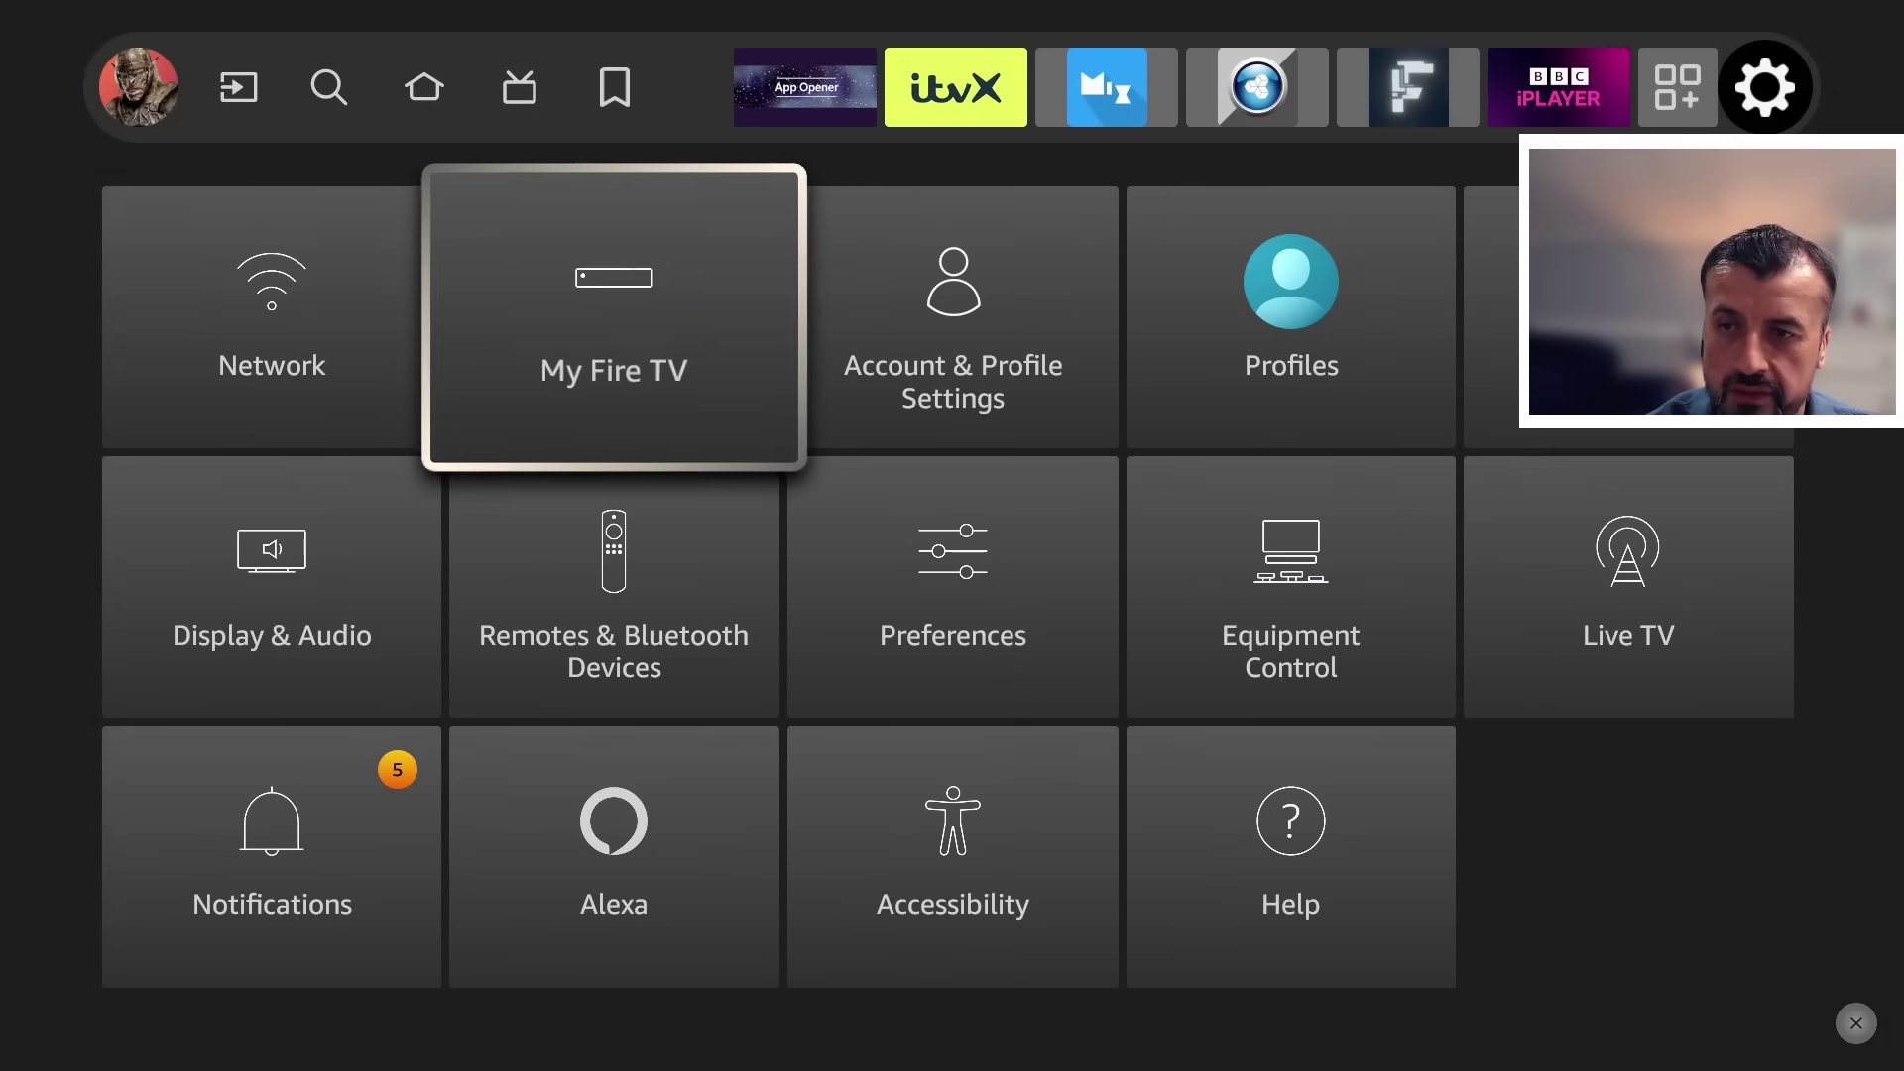
{"action": "key", "text": "Return"}
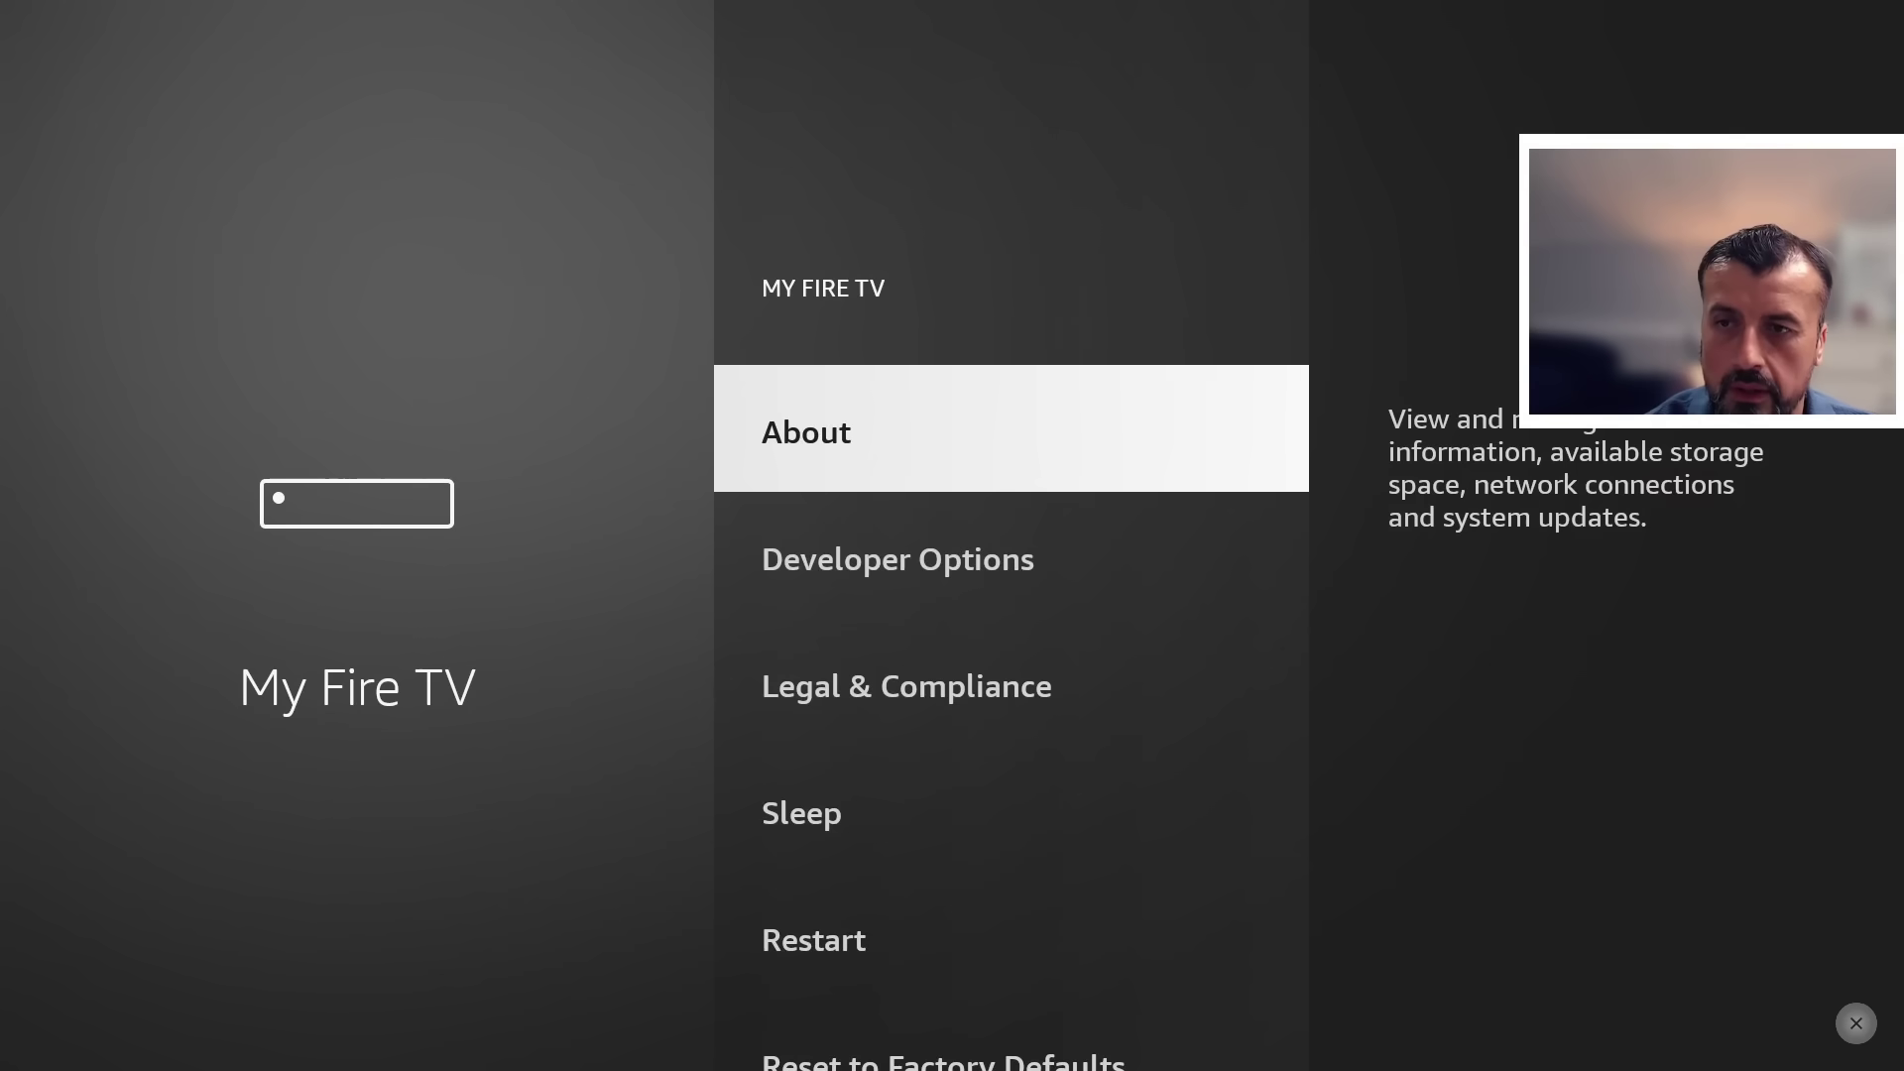
{"action": "key", "text": "Return"}
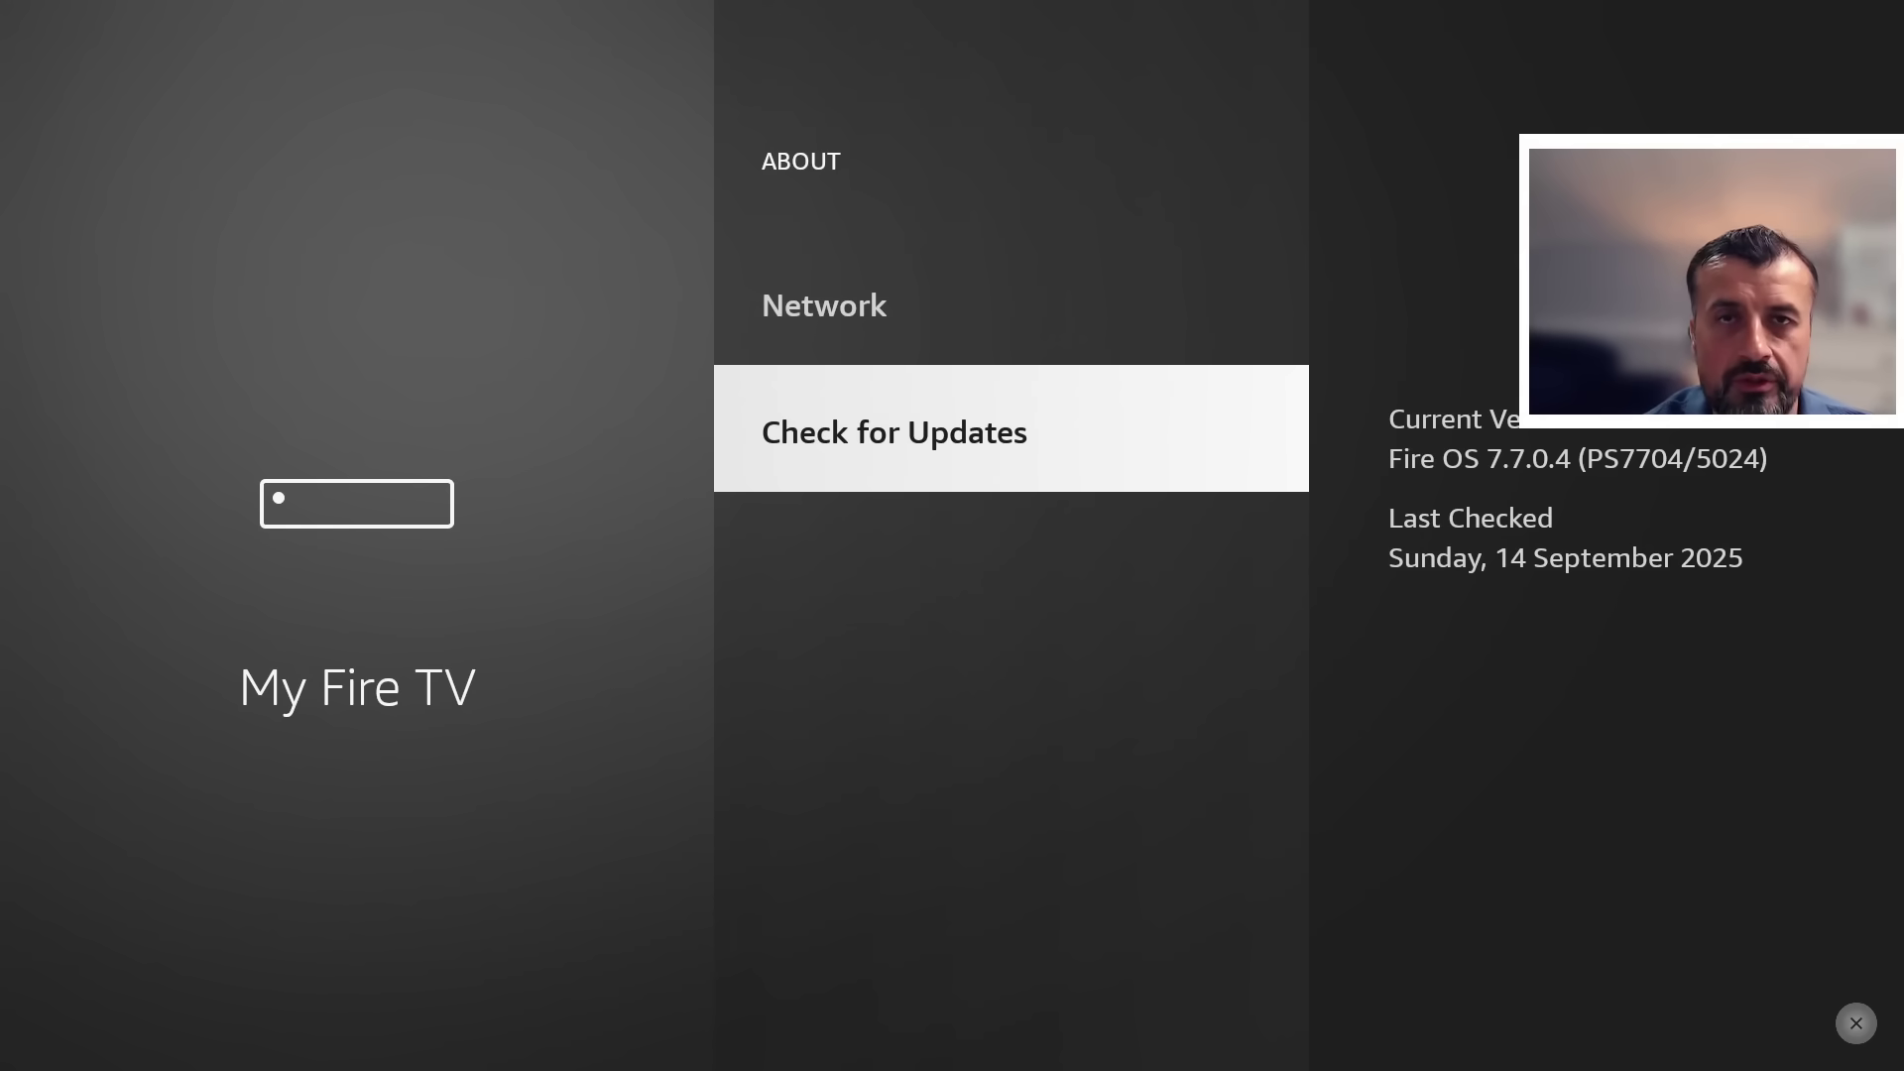
Return to Settings and open LightningServer's page under Manage Installed Applications.
{"action": "key", "text": "Escape"}
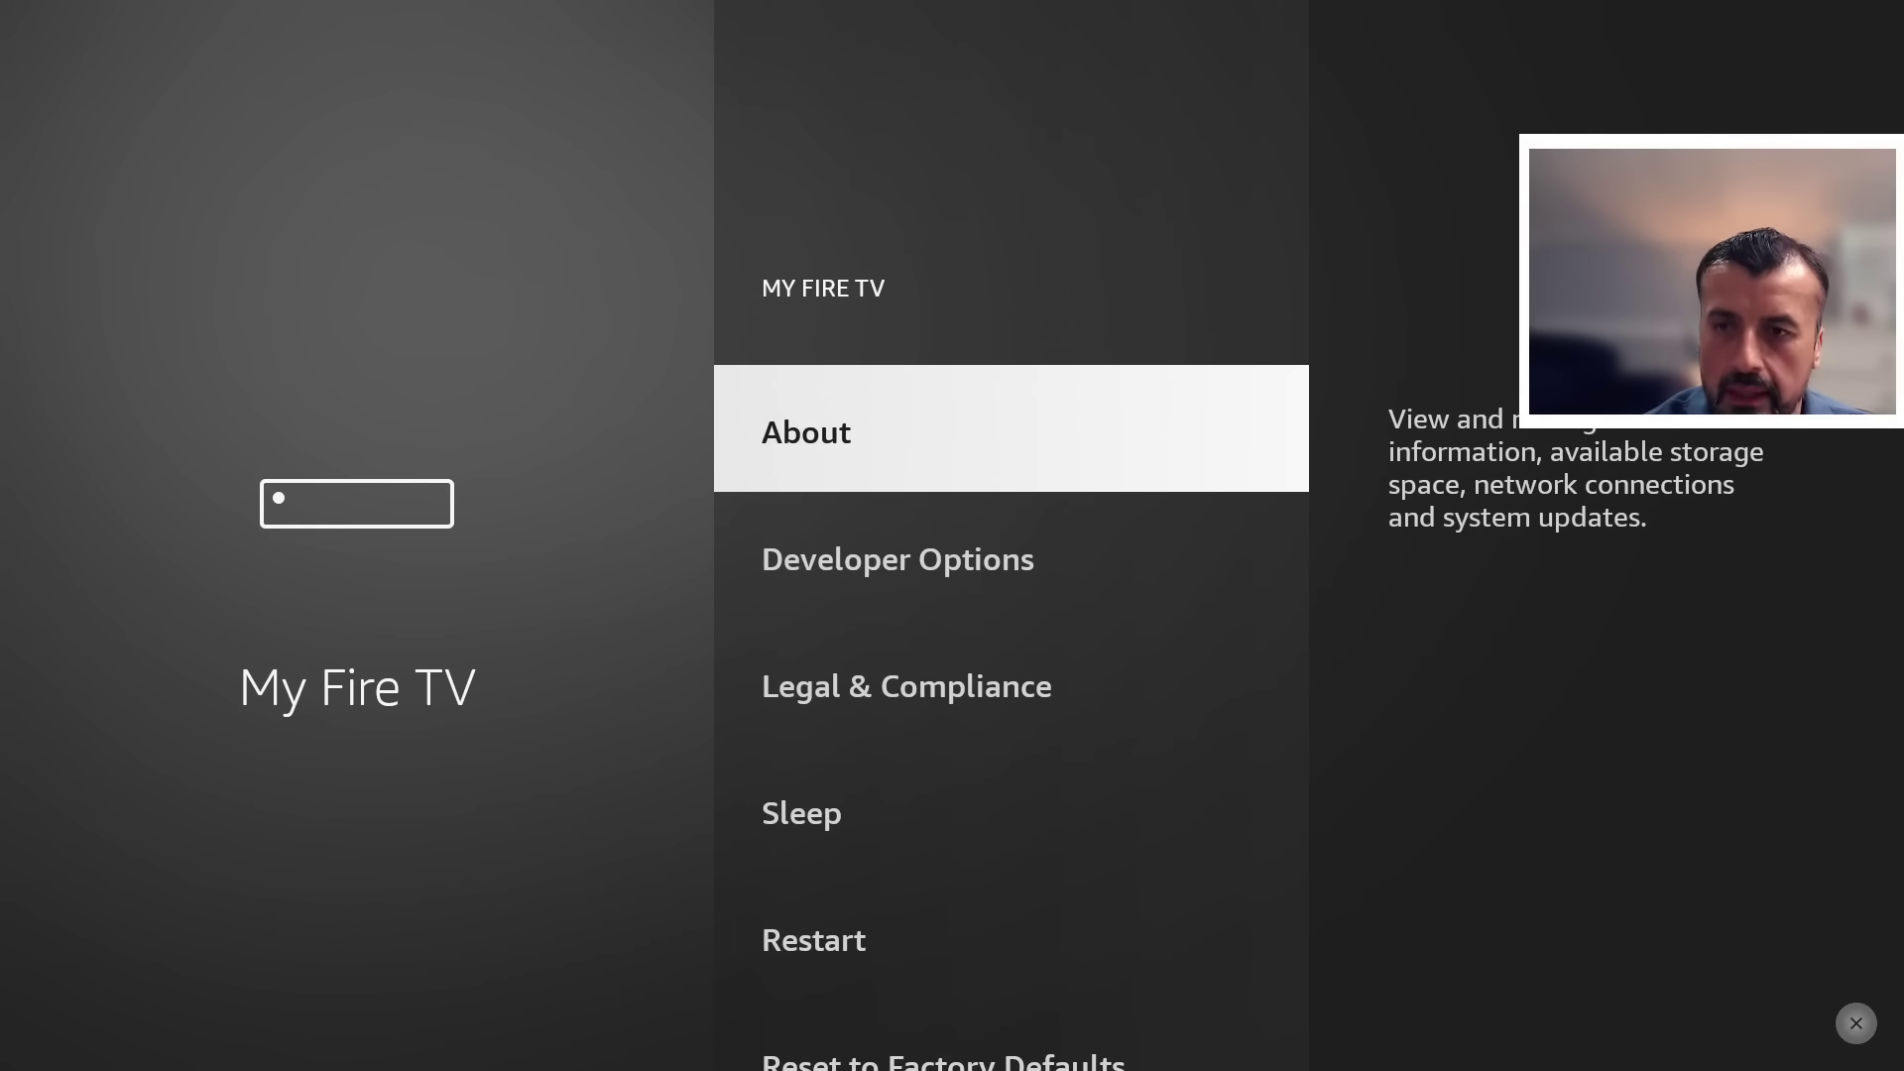
{"action": "key", "text": "Escape"}
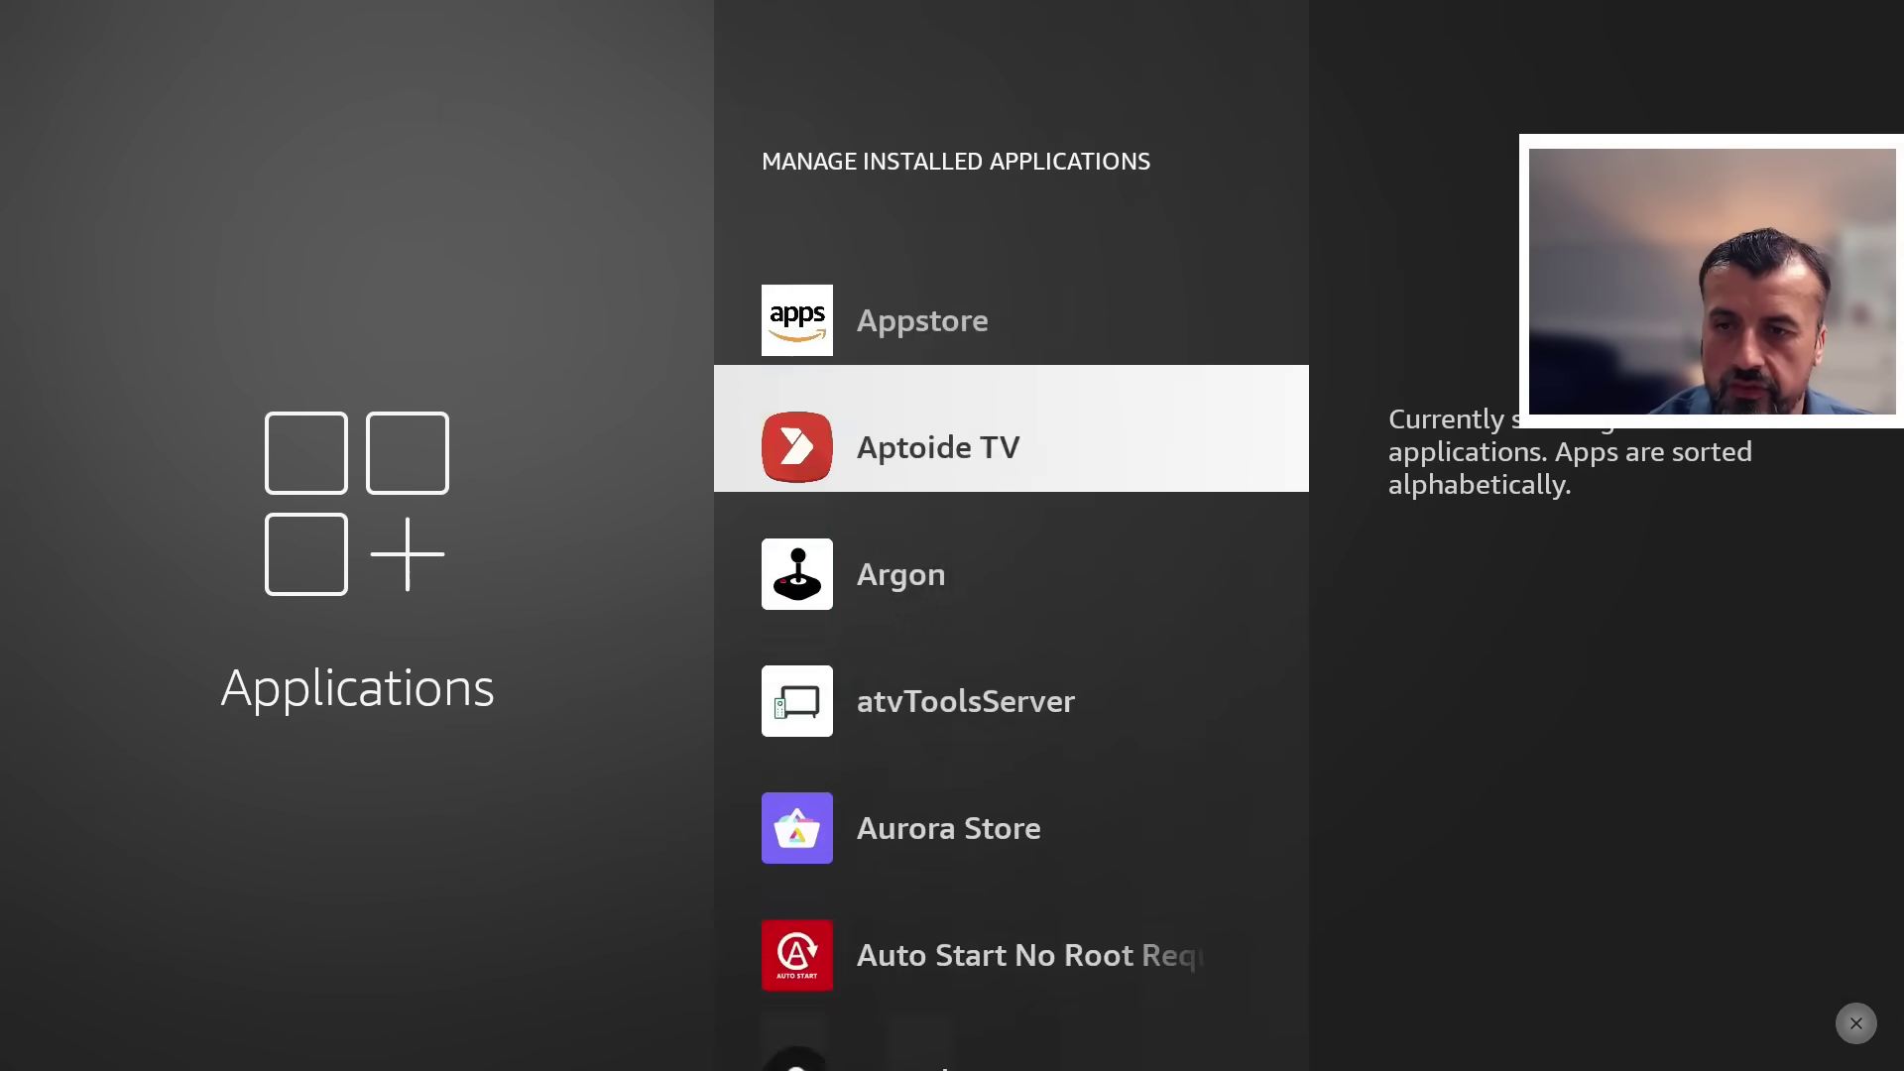
{"action": "key", "text": "Down"}
{"action": "key", "text": "Down"}
{"action": "key", "text": "Down"}
{"action": "key", "text": "Down"}
{"action": "key", "text": "Down"}
{"action": "key", "text": "Down"}
{"action": "key", "text": "Down"}
{"action": "key", "text": "Down"}
{"action": "key", "text": "Down"}
{"action": "key", "text": "Down"}
{"action": "key", "text": "Down"}
{"action": "key", "text": "Down"}
{"action": "key", "text": "Down"}
{"action": "key", "text": "Down"}
{"action": "key", "text": "Down"}
{"action": "key", "text": "Down"}
{"action": "key", "text": "Down"}
{"action": "key", "text": "Down"}
{"action": "key", "text": "Down"}
{"action": "key", "text": "Down"}
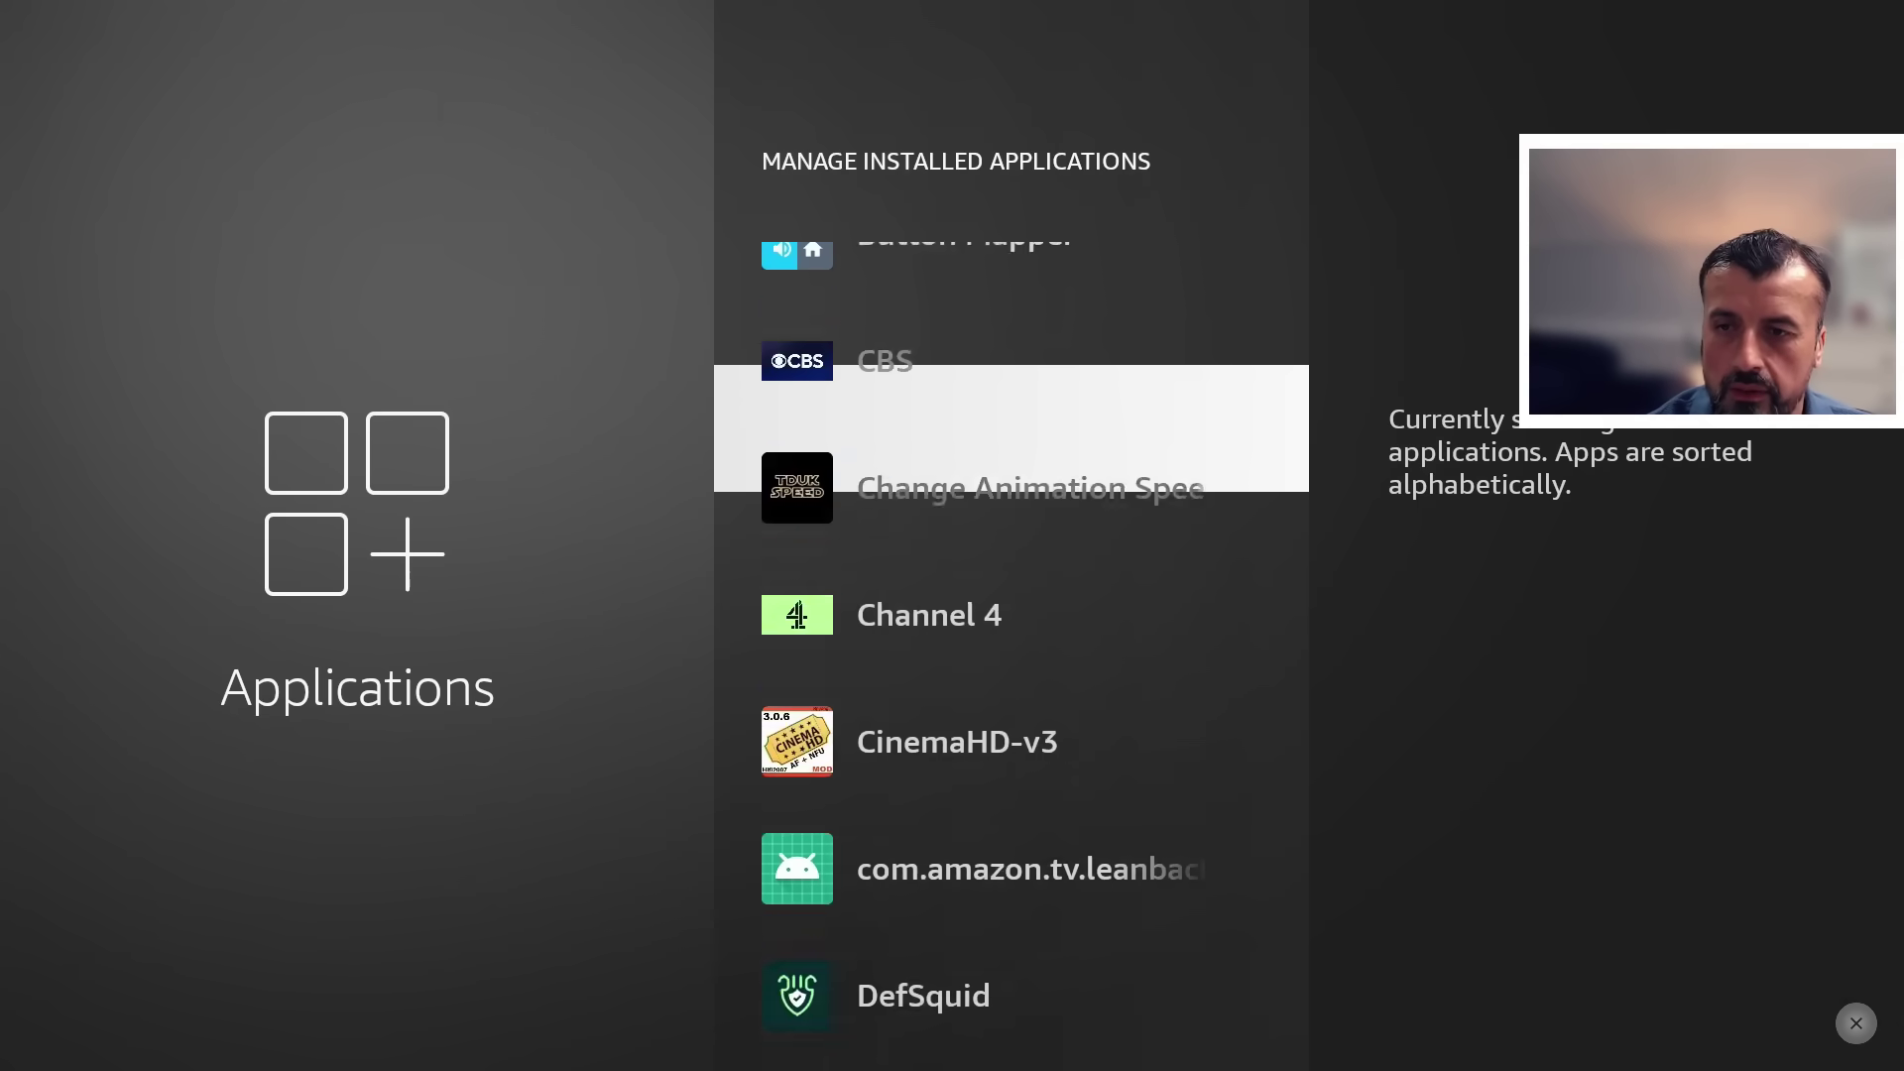
{"action": "key", "text": "Down"}
{"action": "key", "text": "Down"}
{"action": "key", "text": "Down"}
{"action": "key", "text": "Down"}
{"action": "key", "text": "Down"}
{"action": "key", "text": "Down"}
{"action": "key", "text": "Down"}
{"action": "key", "text": "Down"}
{"action": "key", "text": "Down"}
{"action": "key", "text": "Down"}
{"action": "key", "text": "Down"}
{"action": "key", "text": "Down"}
{"action": "key", "text": "Down"}
{"action": "key", "text": "Down"}
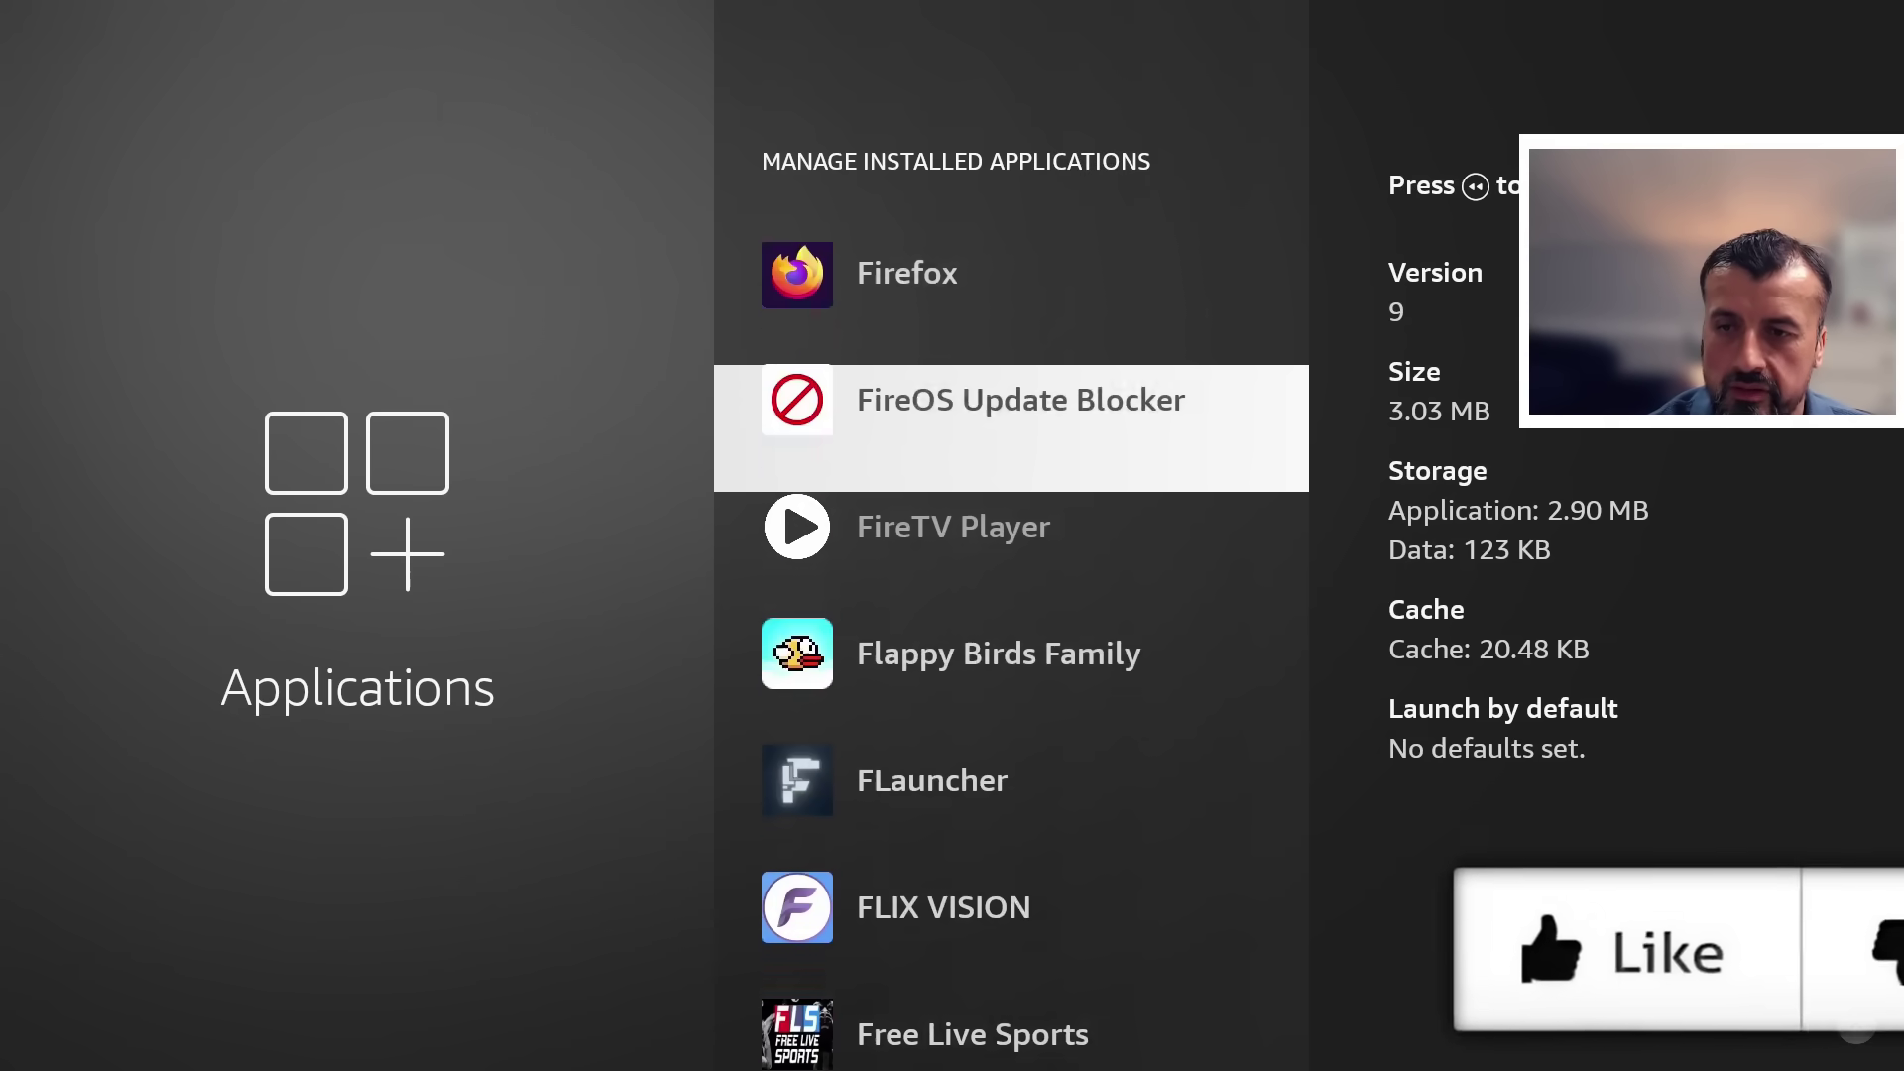
{"action": "key", "text": "Down"}
{"action": "key", "text": "Down"}
{"action": "key", "text": "Down"}
{"action": "key", "text": "Down"}
{"action": "key", "text": "Down"}
{"action": "key", "text": "Down"}
{"action": "key", "text": "Down"}
{"action": "key", "text": "Down"}
{"action": "key", "text": "Down"}
{"action": "key", "text": "Down"}
{"action": "key", "text": "Down"}
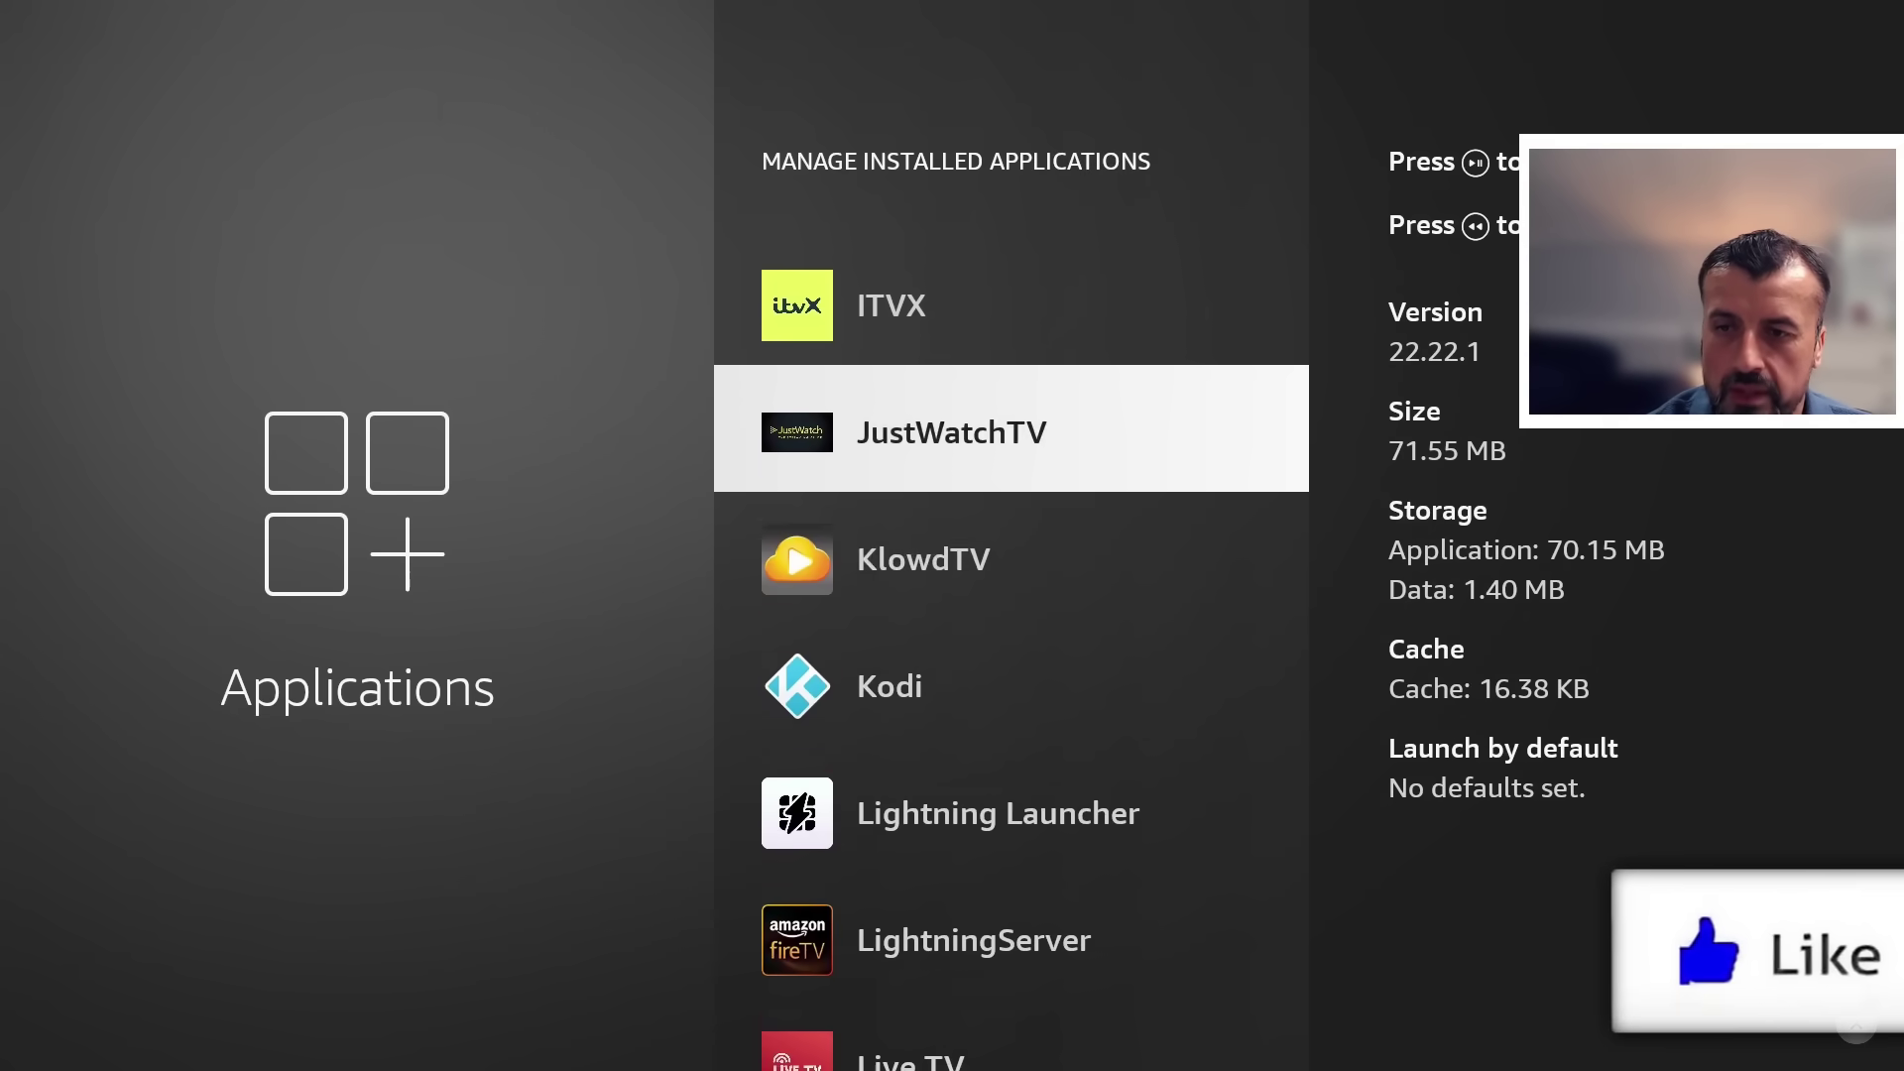
{"action": "key", "text": "Down"}
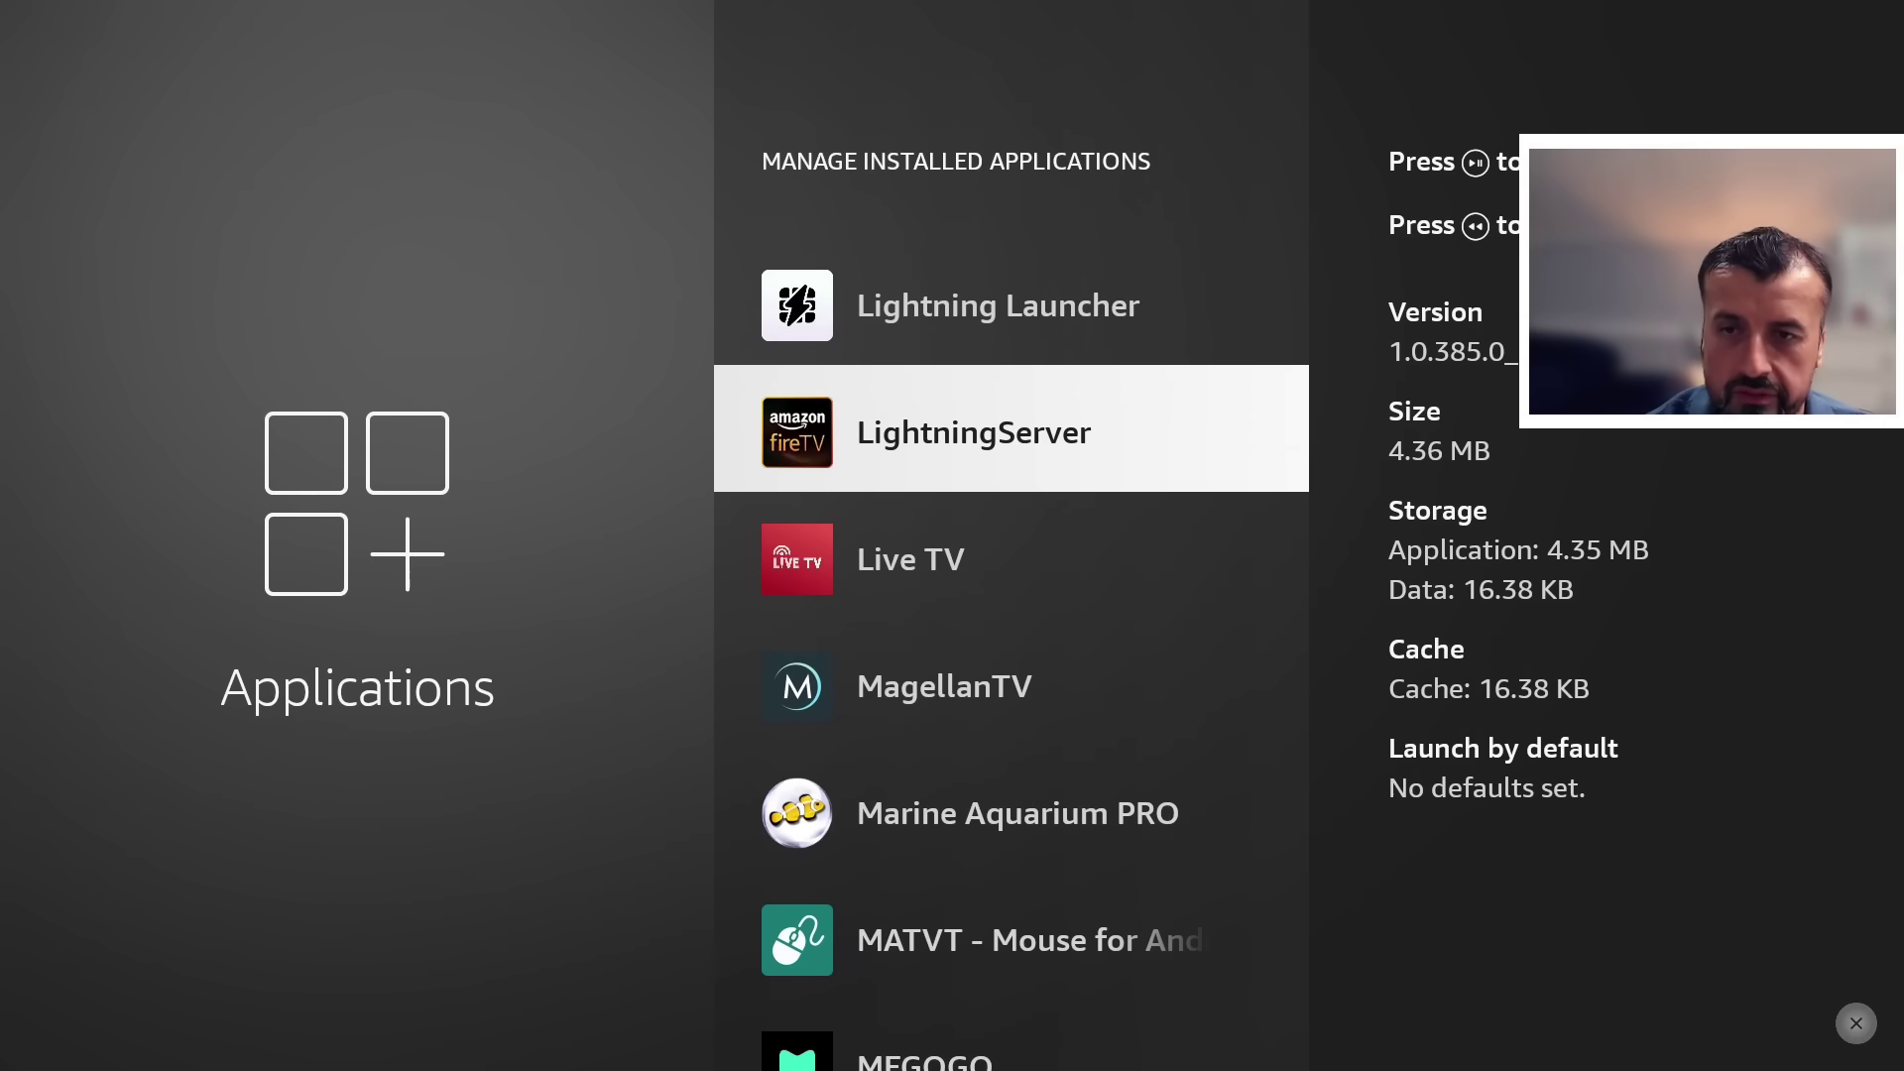
{"action": "key", "text": "Return"}
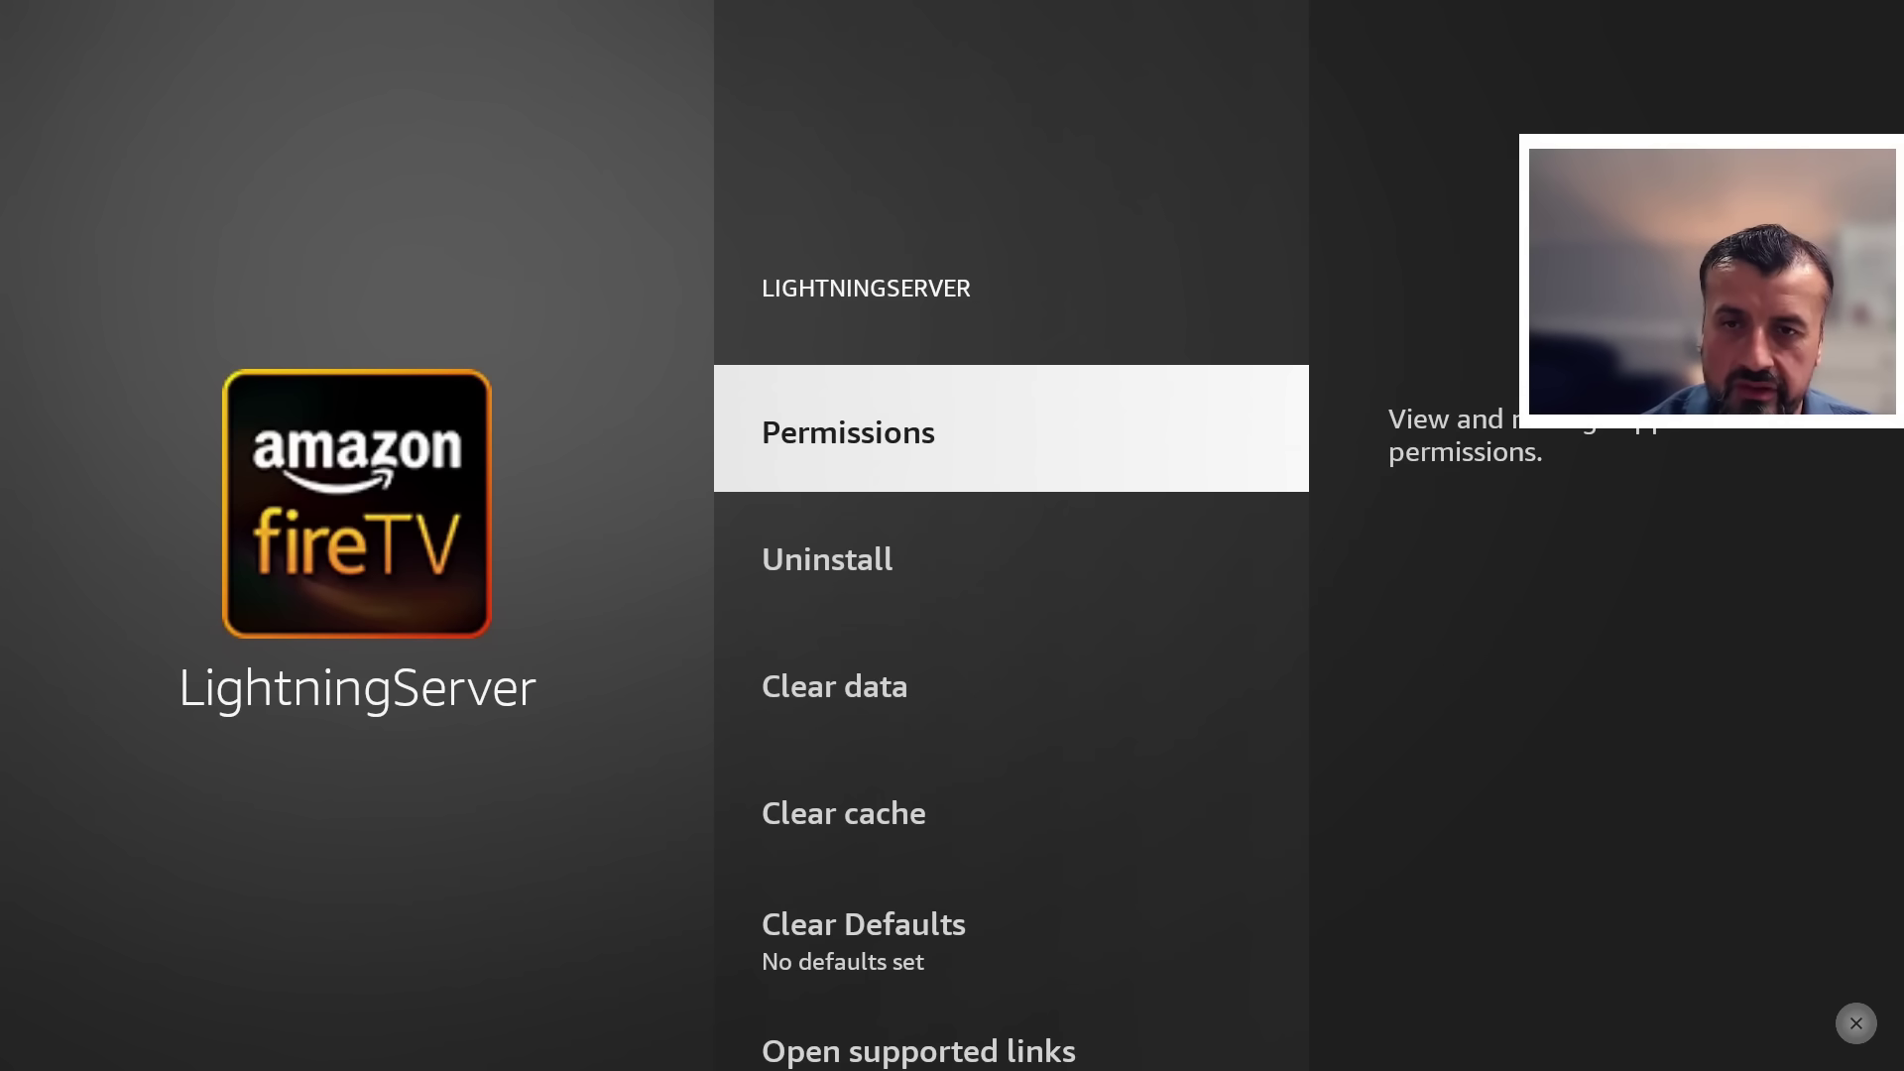
Uninstall the LightningServer app and confirm the removal.
{"action": "key", "text": "Down"}
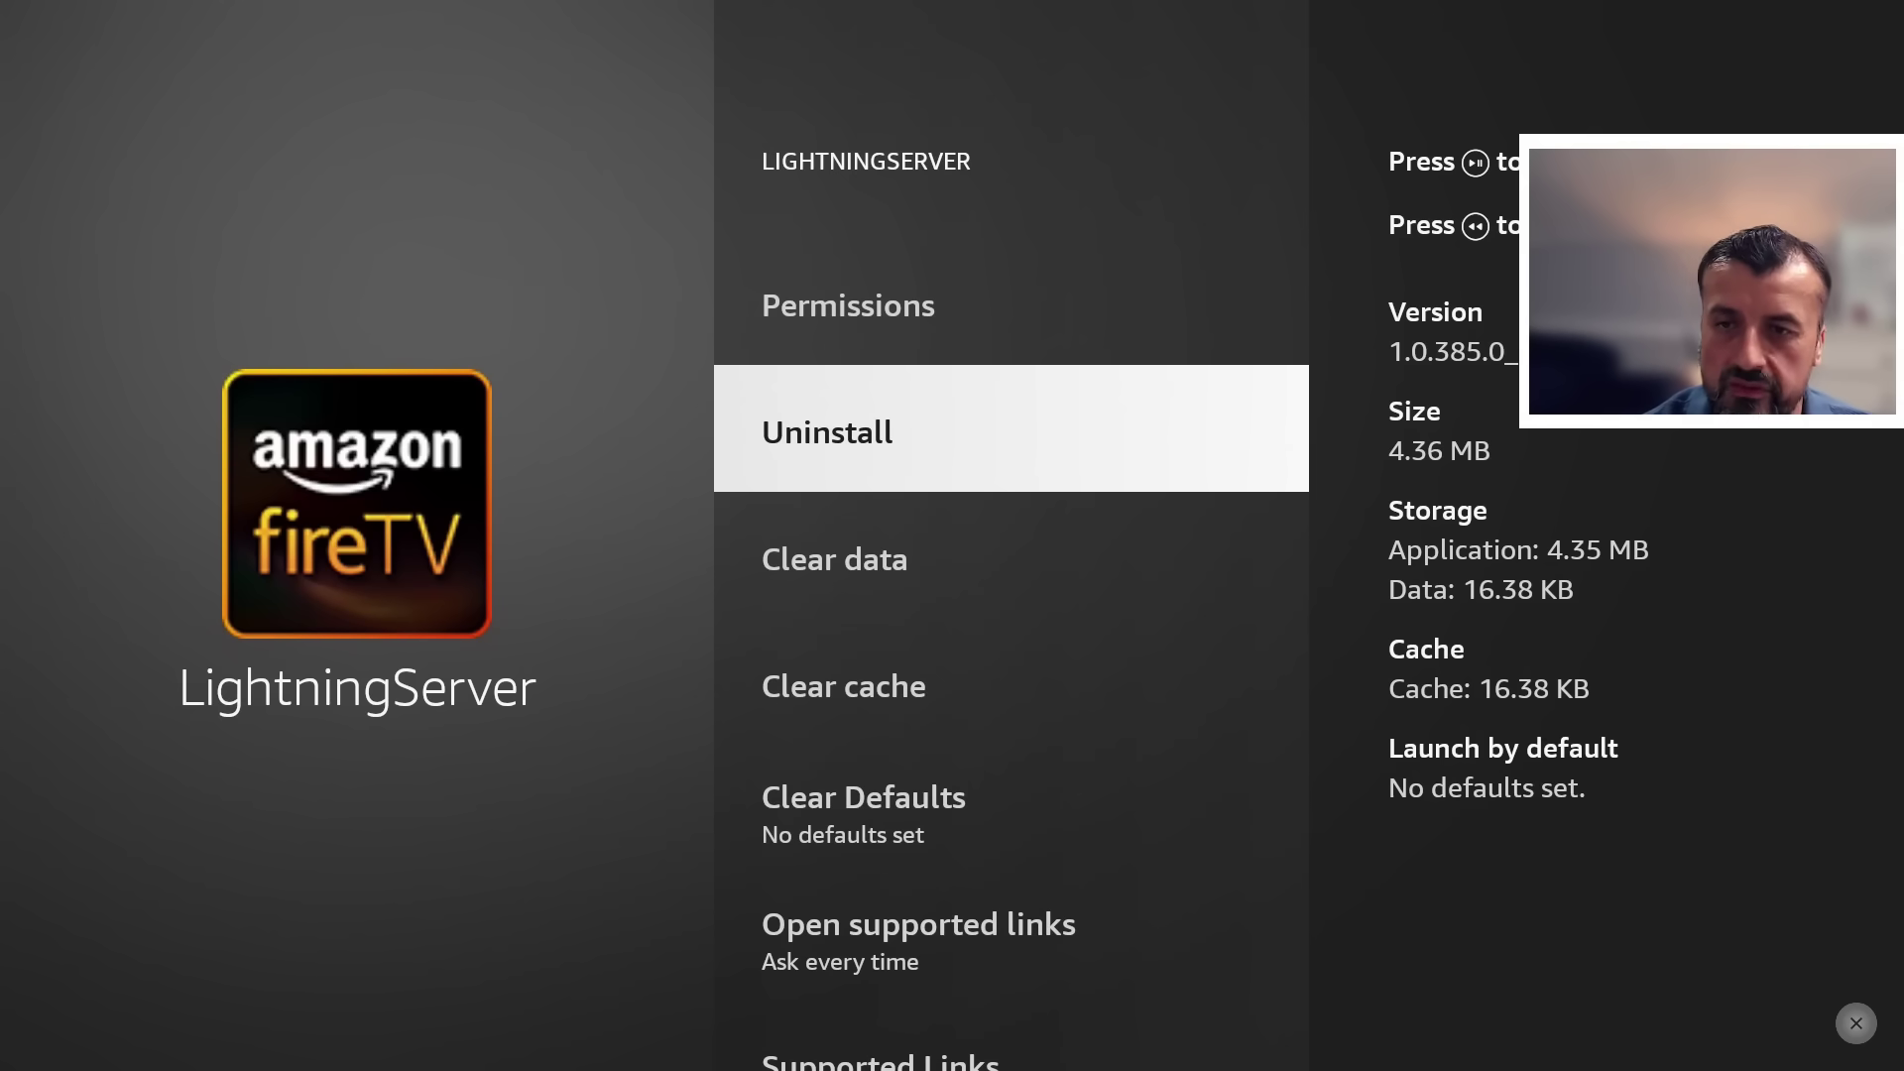
{"action": "key", "text": "Return"}
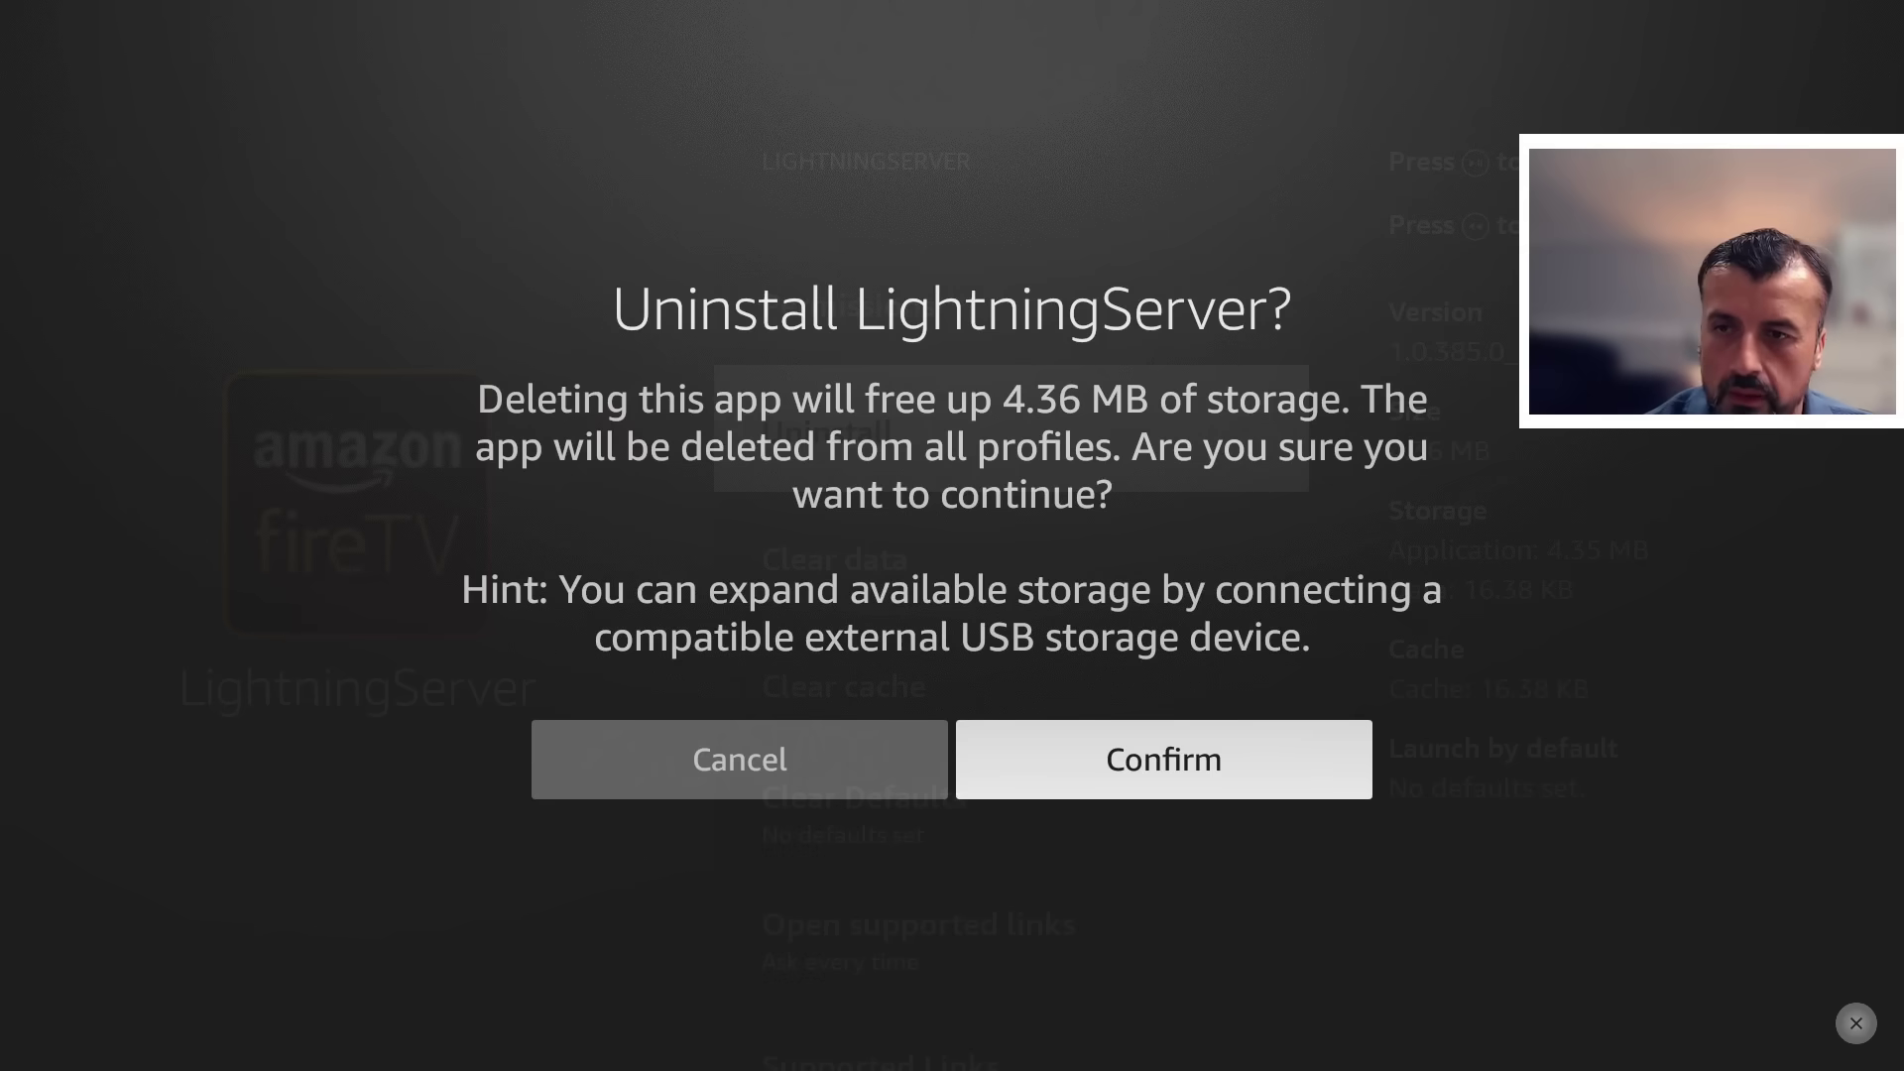
{"action": "key", "text": "Left"}
{"action": "key", "text": "Right"}
{"action": "key", "text": "Return"}
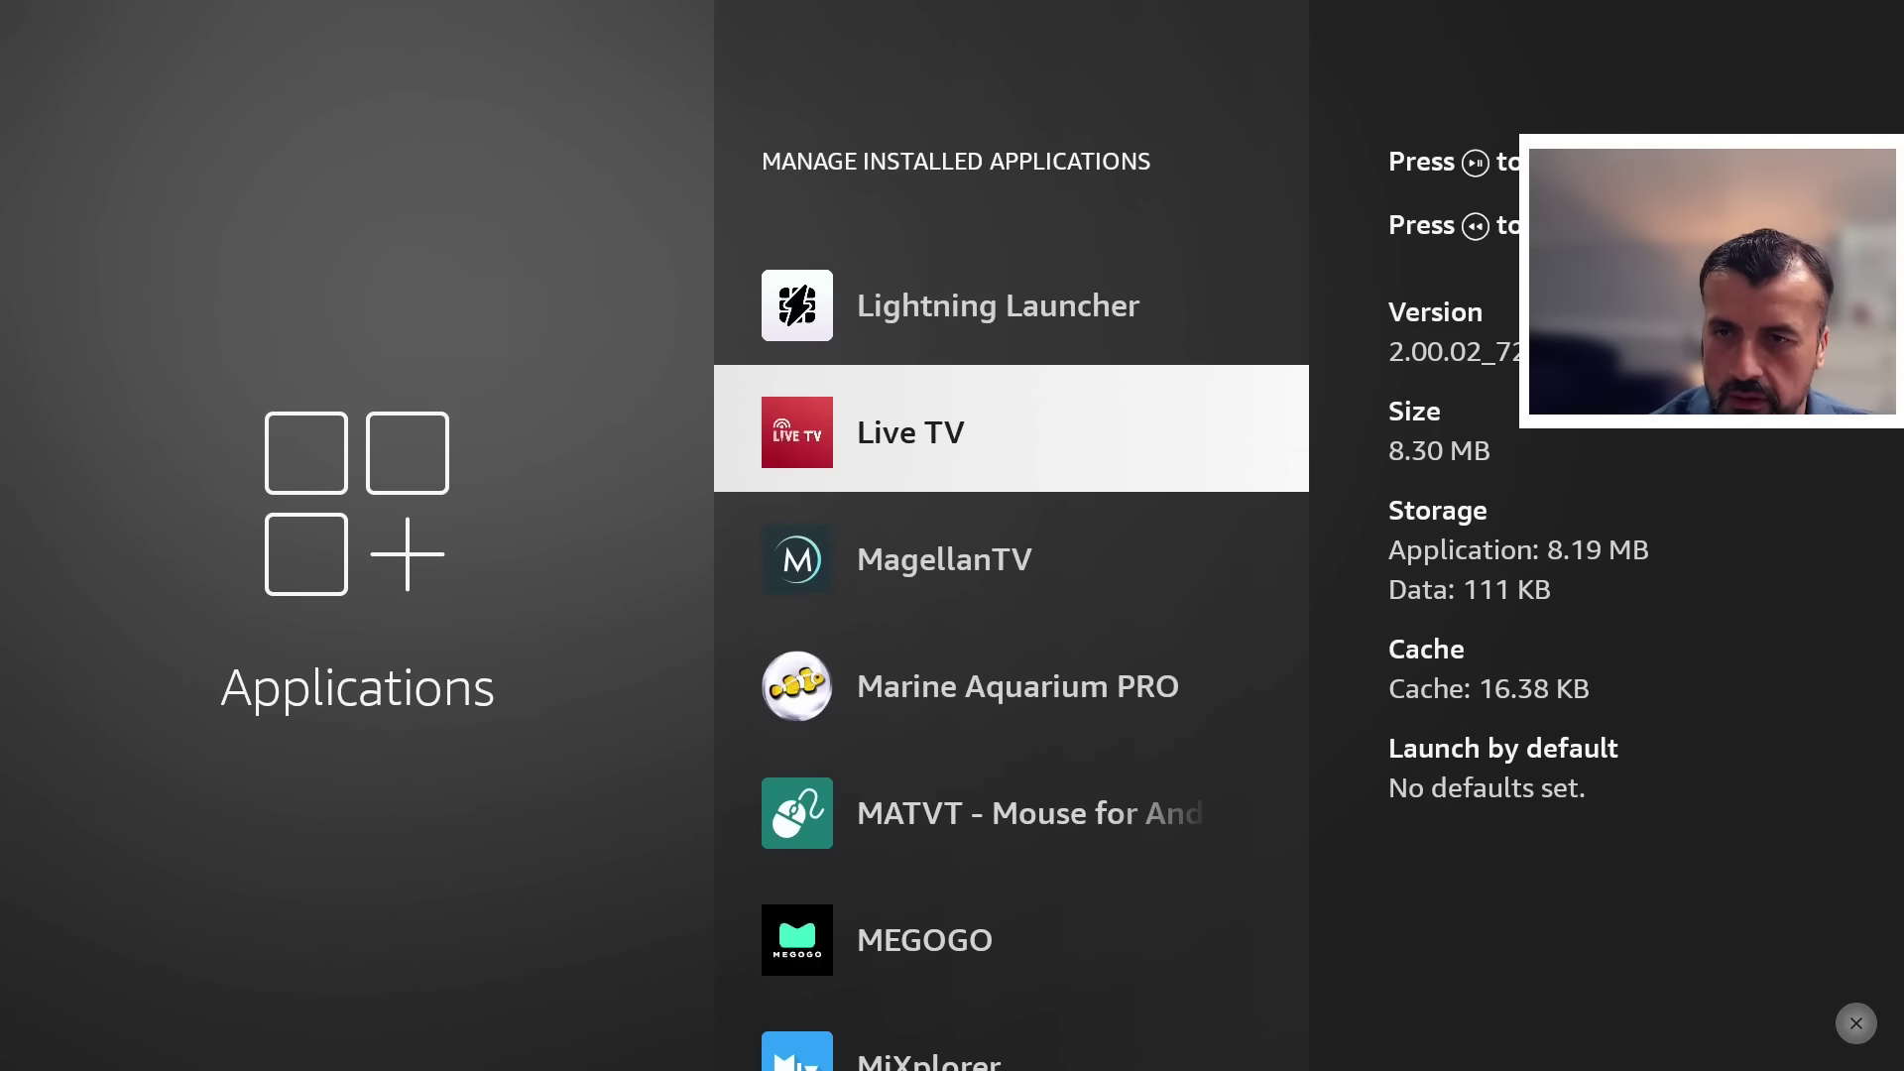
Check that LightningServer is gone from the app list, then go to the Home screen.
{"action": "key", "text": "Down"}
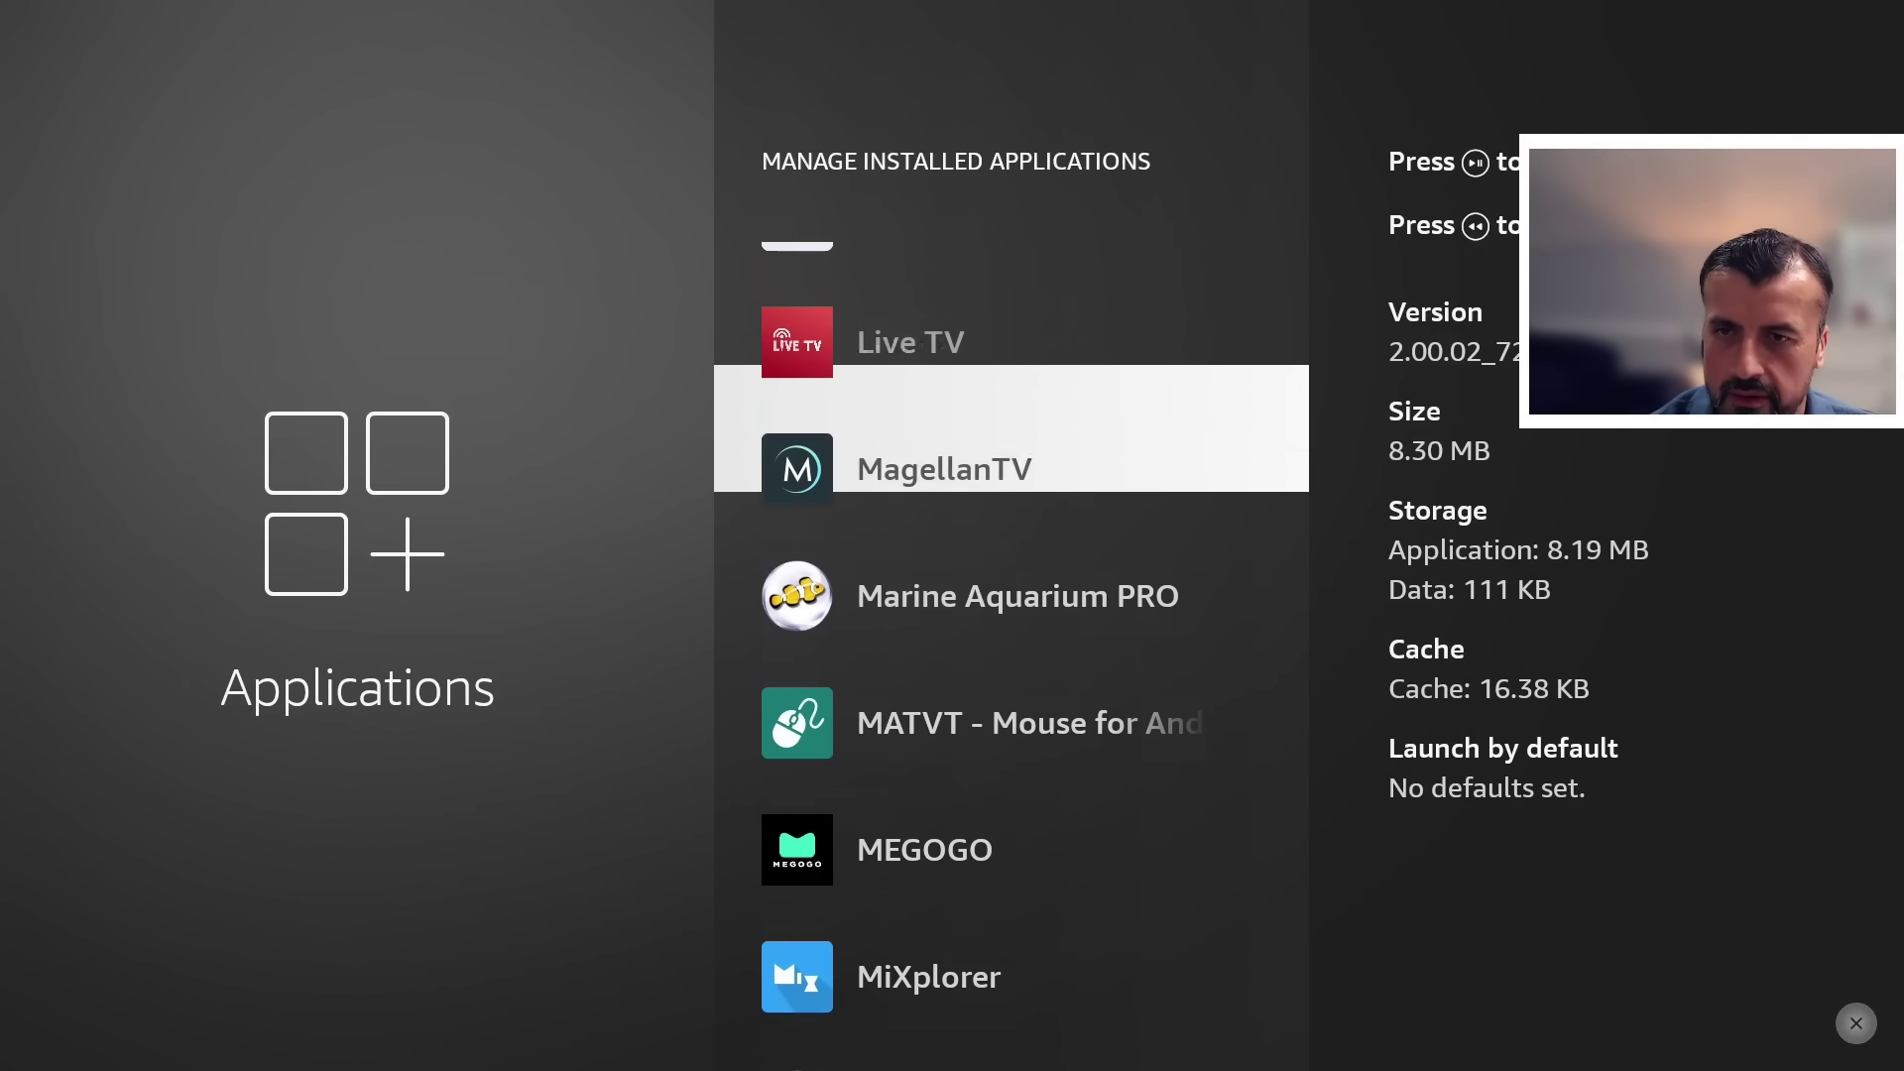
{"action": "key", "text": "Up"}
{"action": "key", "text": "Up"}
{"action": "key", "text": "Up"}
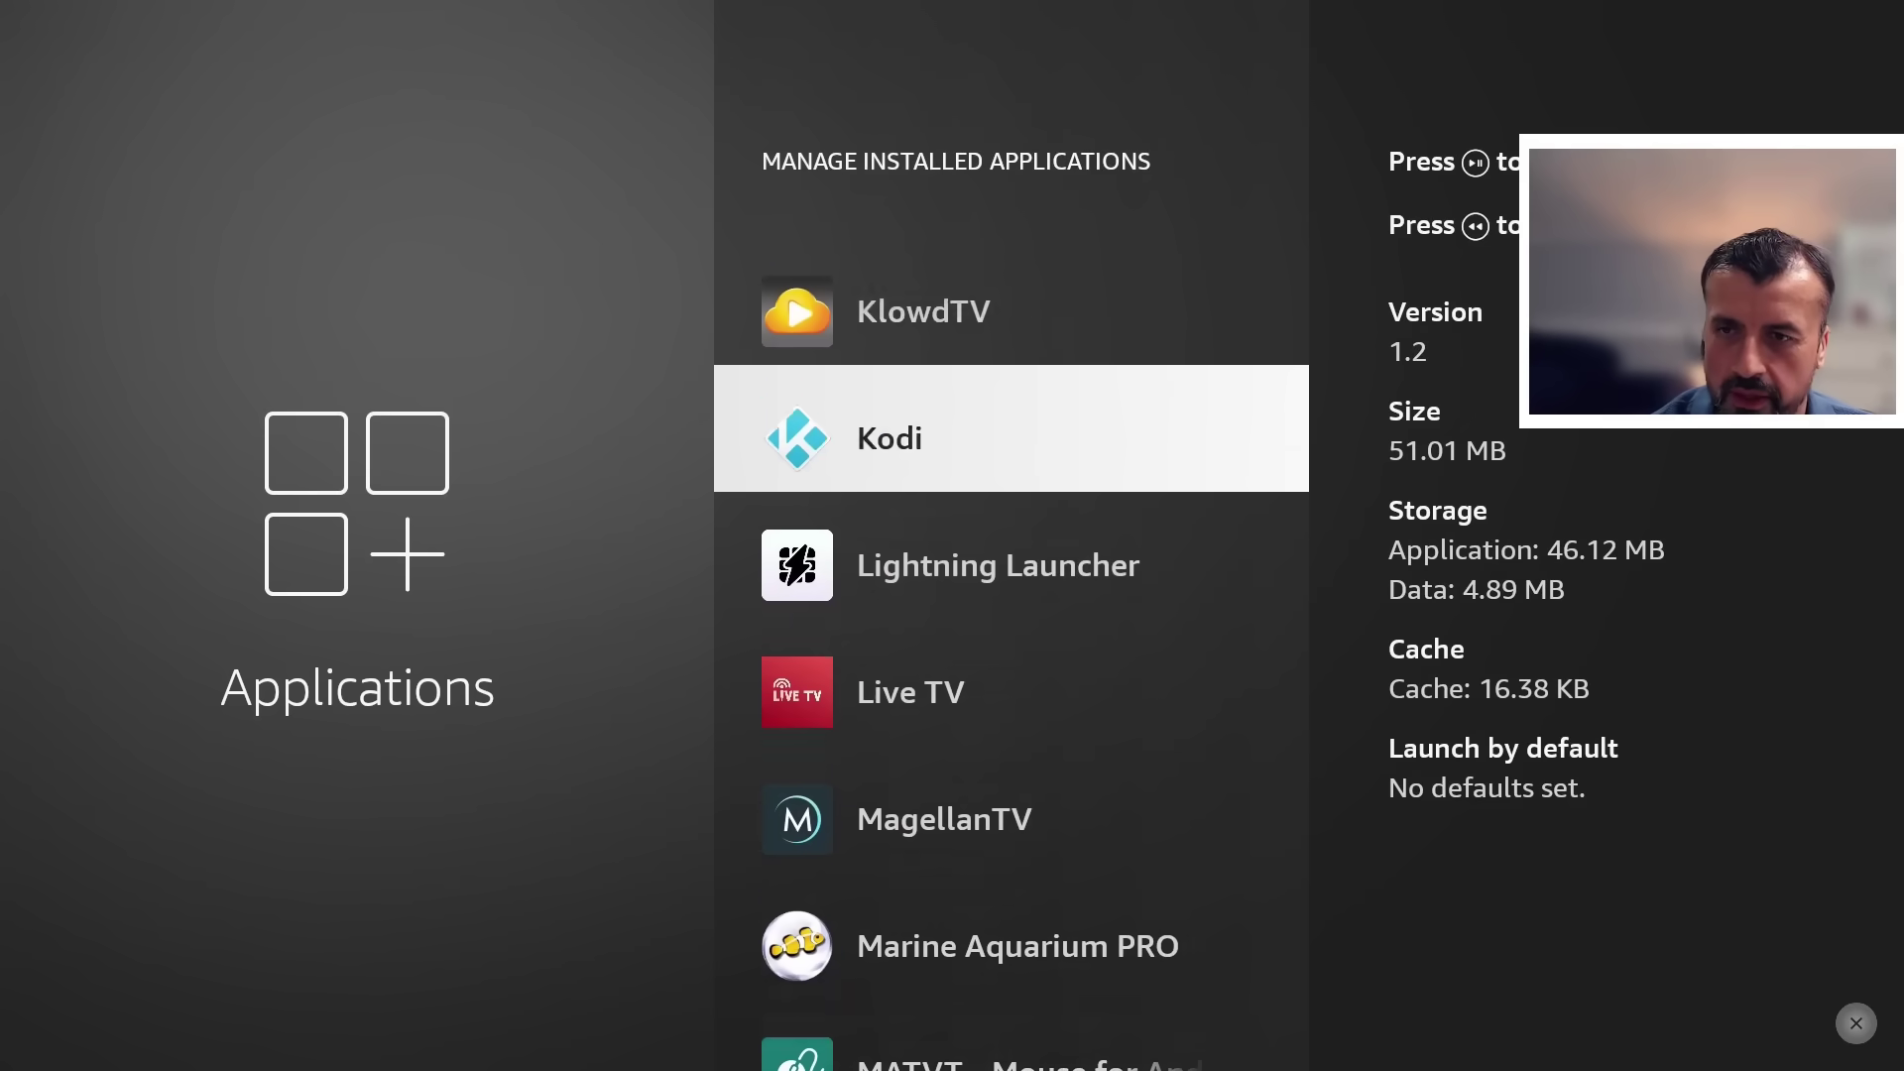
{"action": "key", "text": "Down"}
{"action": "key", "text": "Down"}
{"action": "key", "text": "Up"}
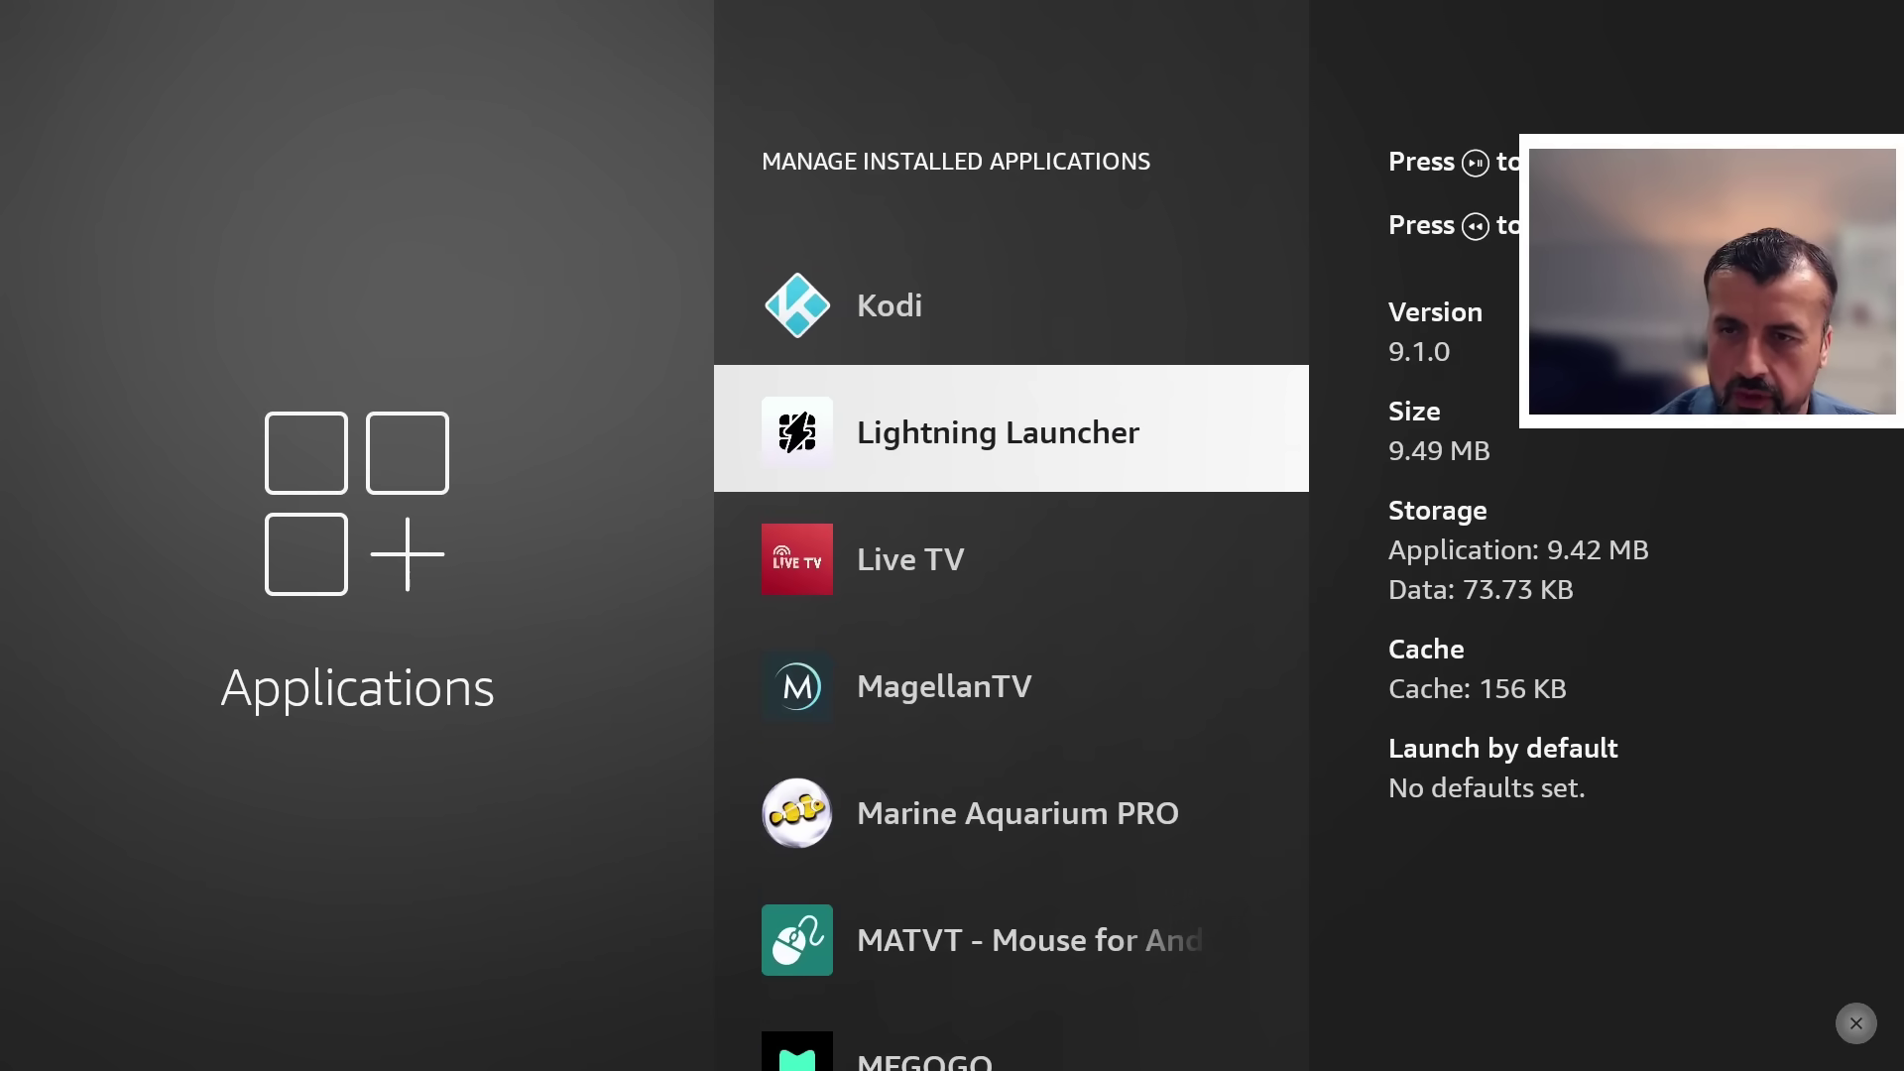
{"action": "key", "text": "Home"}
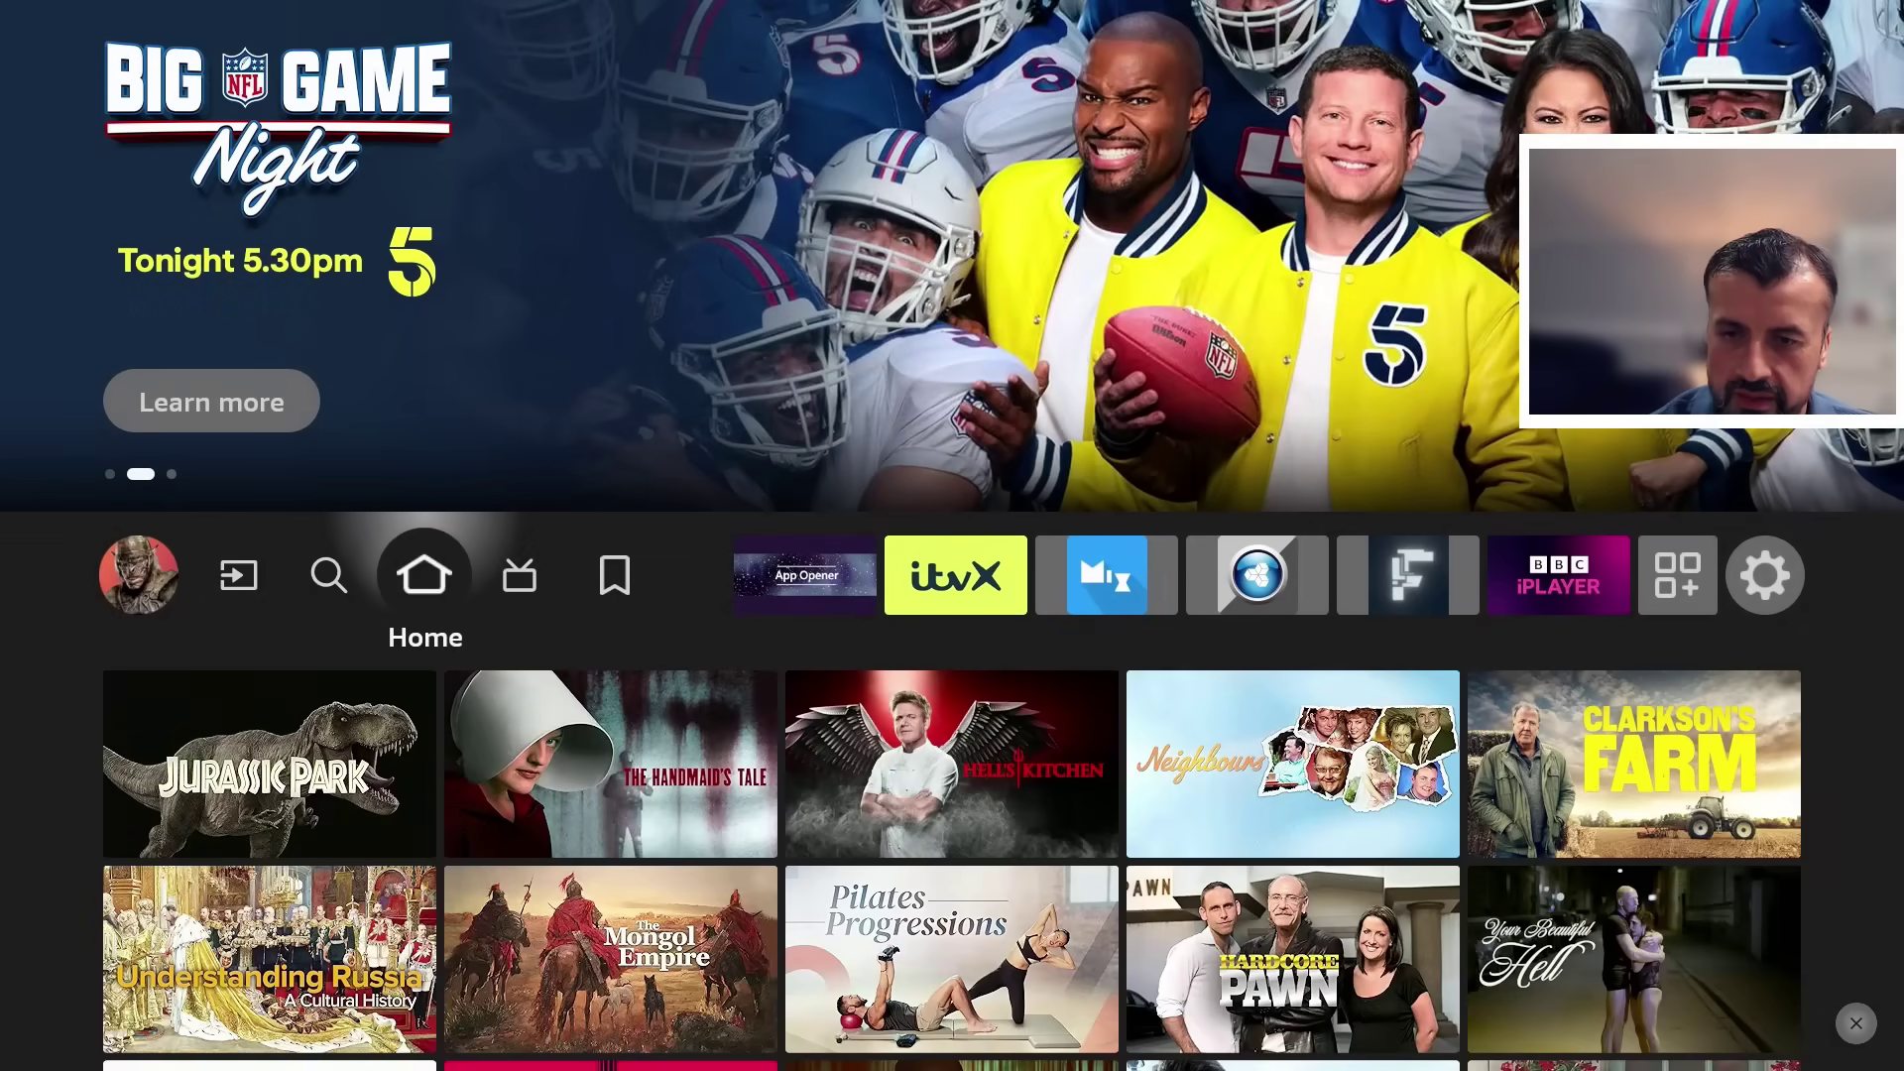
Launch Downloader from the Recently used apps row.
{"action": "key", "text": "Down"}
{"action": "key", "text": "Down"}
{"action": "key", "text": "Down"}
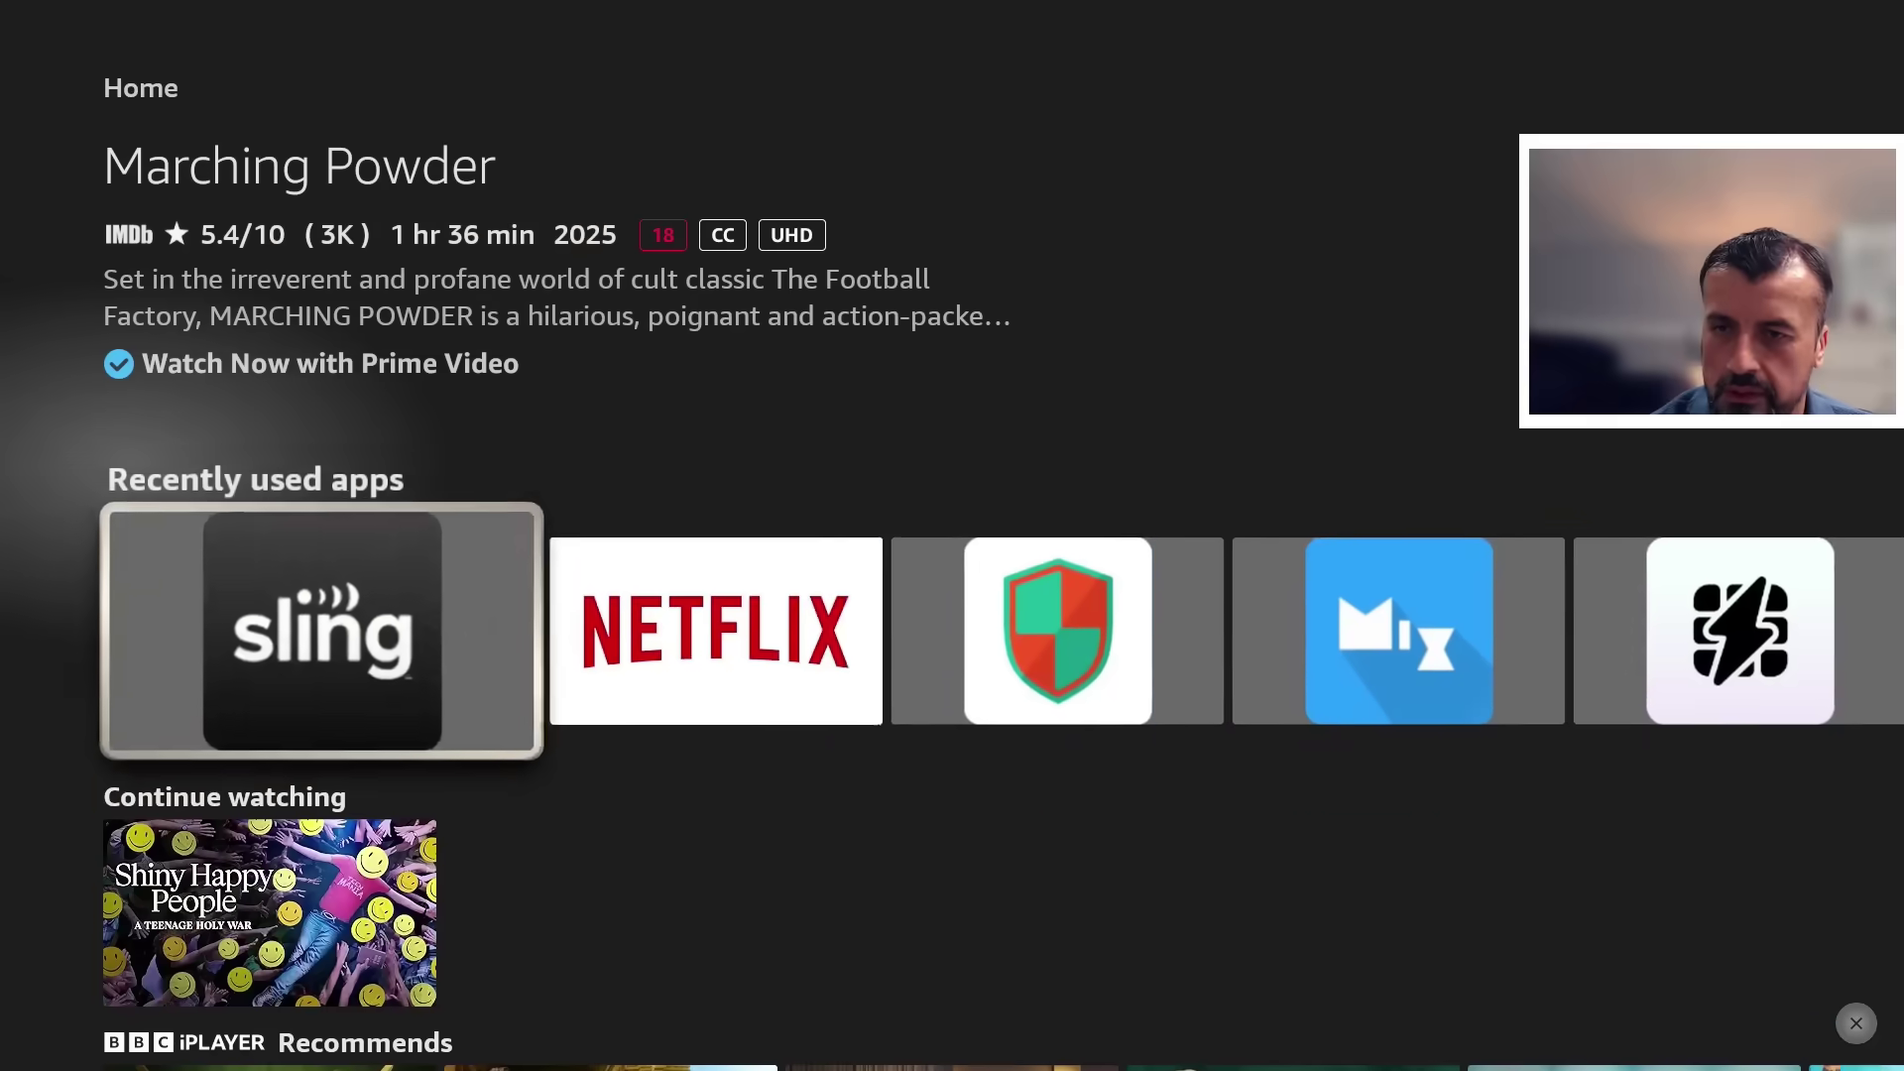
{"action": "key", "text": "Right"}
{"action": "key", "text": "Right"}
{"action": "key", "text": "Right"}
{"action": "key", "text": "Right"}
{"action": "key", "text": "Right"}
{"action": "key", "text": "Right"}
{"action": "key", "text": "Right"}
{"action": "key", "text": "Right"}
{"action": "key", "text": "Right"}
{"action": "key", "text": "Right"}
{"action": "key", "text": "Right"}
{"action": "key", "text": "Right"}
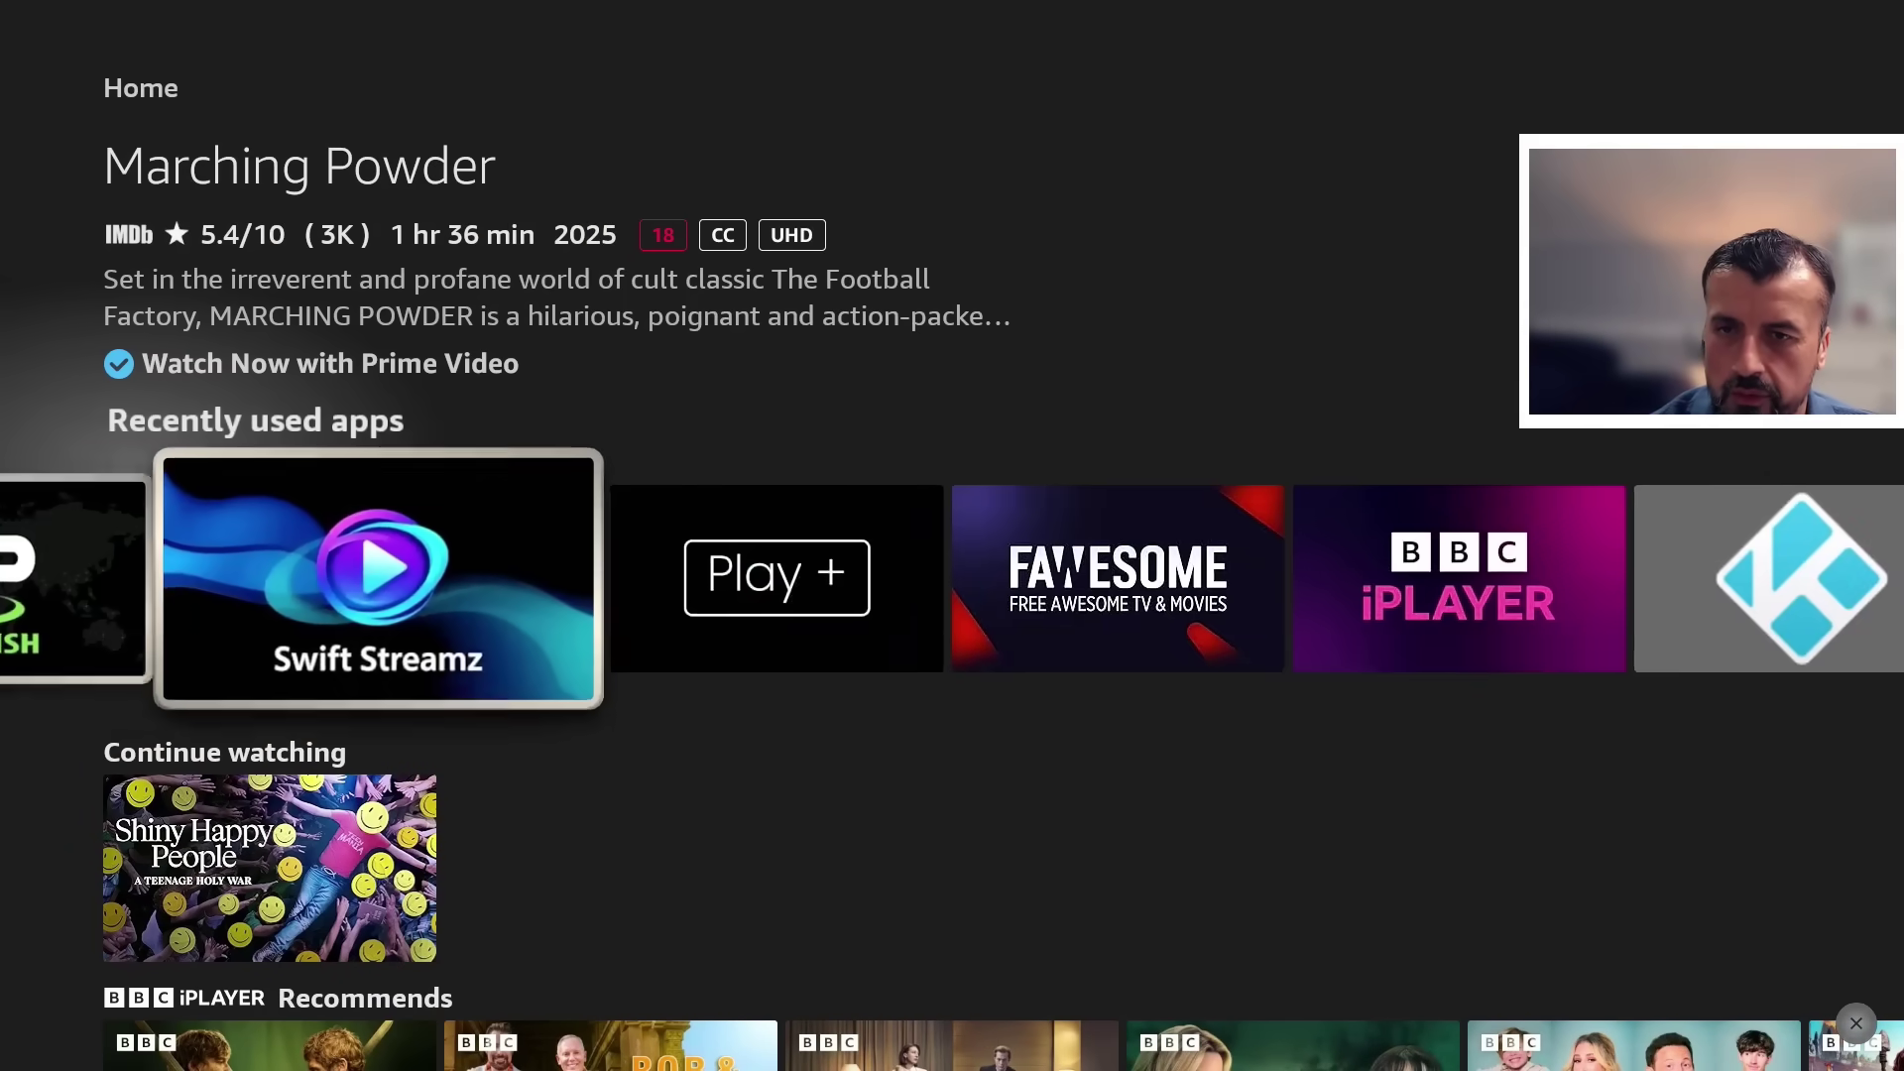
{"action": "key", "text": "Right"}
{"action": "key", "text": "Right"}
{"action": "key", "text": "Right"}
{"action": "key", "text": "Right"}
{"action": "key", "text": "Right"}
{"action": "key", "text": "Right"}
{"action": "key", "text": "Right"}
{"action": "key", "text": "Right"}
{"action": "key", "text": "Right"}
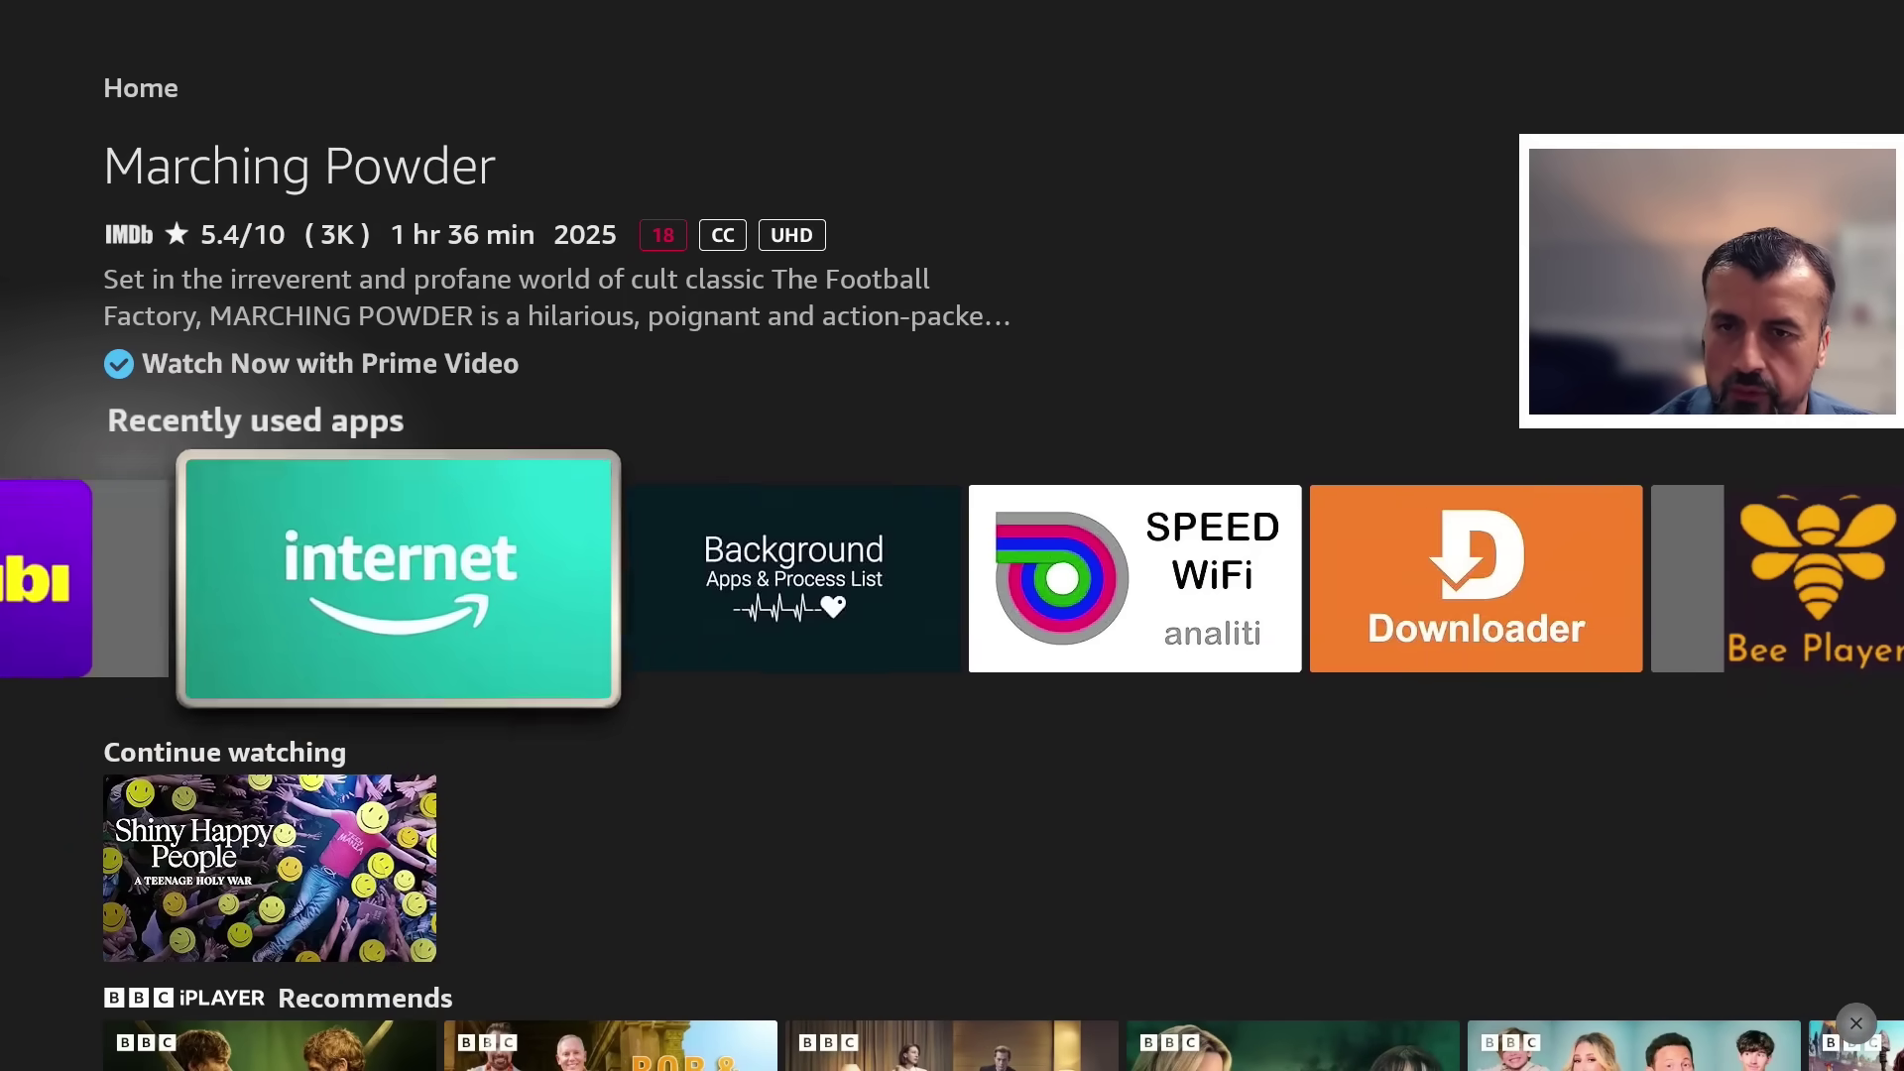
{"action": "key", "text": "Right"}
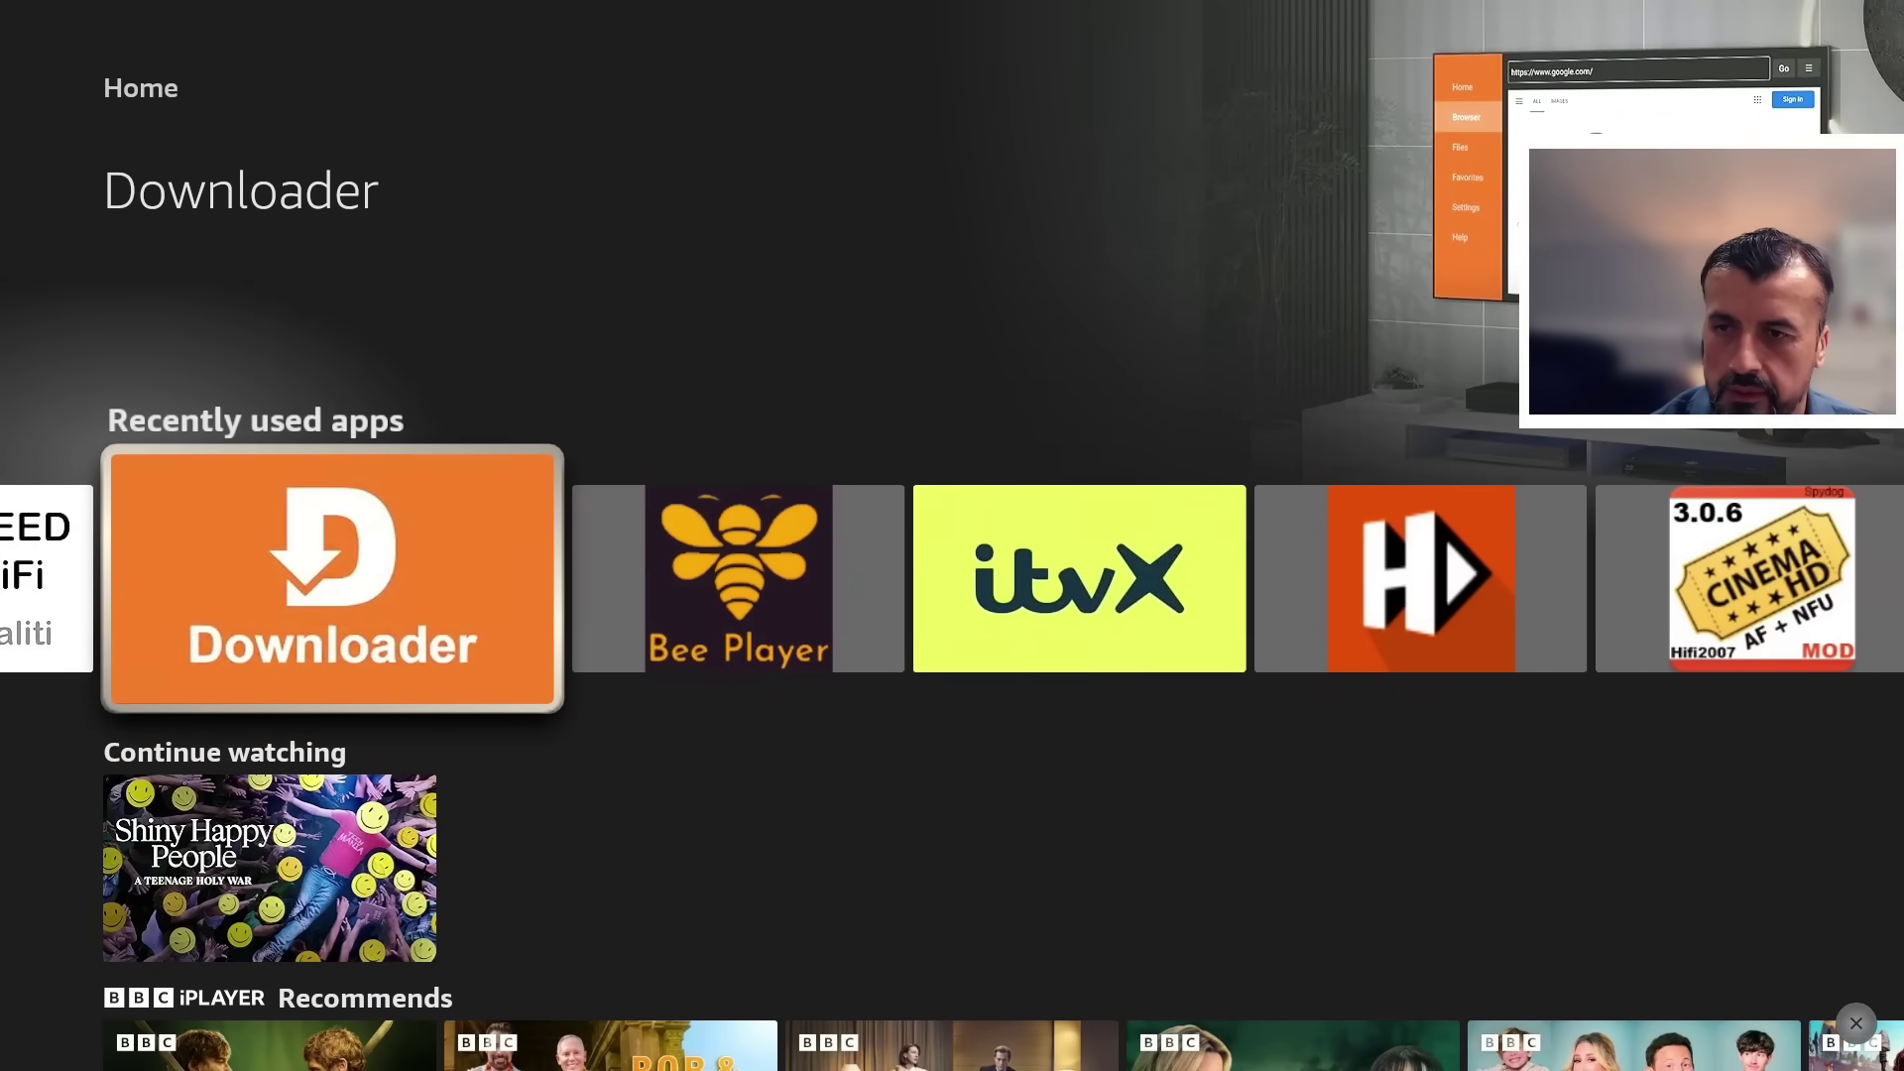
{"action": "key", "text": "Return"}
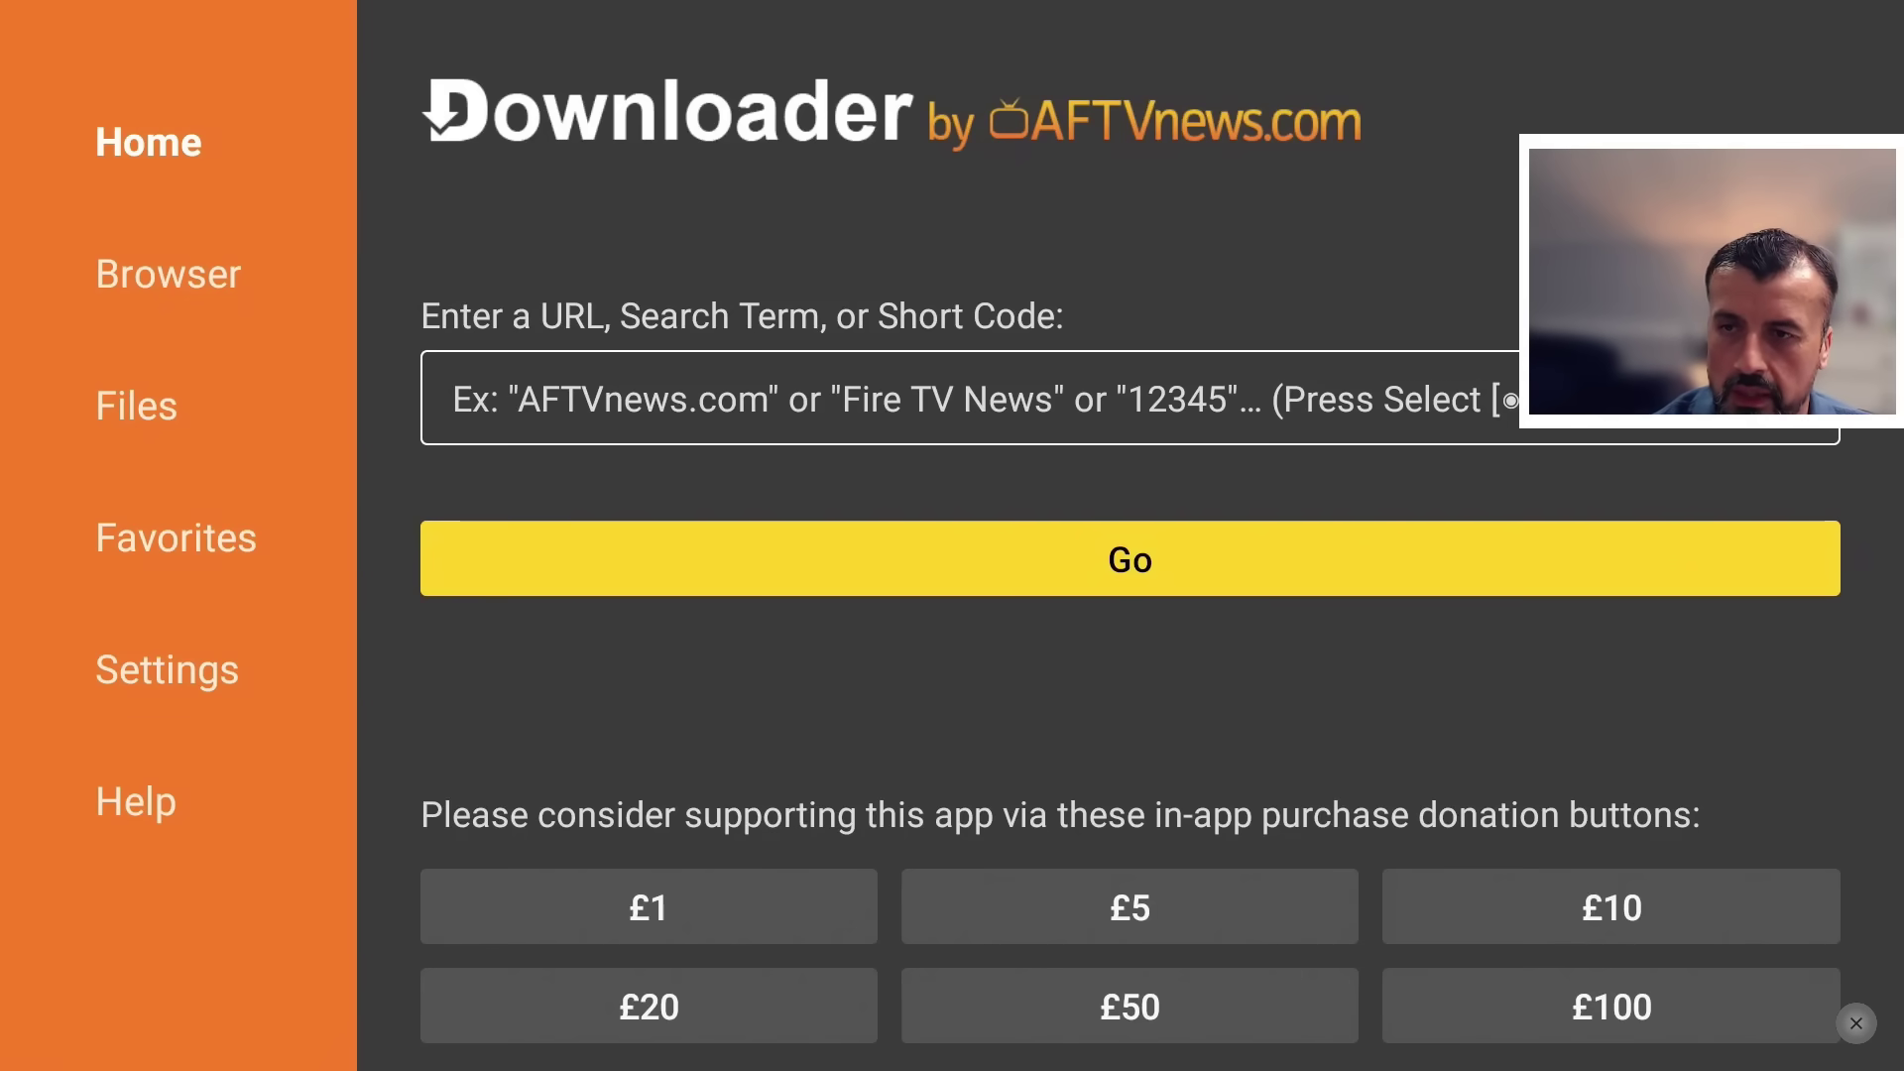
Open the keyboard for Downloader's URL field and approve the phone pairing code.
{"action": "key", "text": "Up"}
{"action": "key", "text": "Down"}
{"action": "key", "text": "Up"}
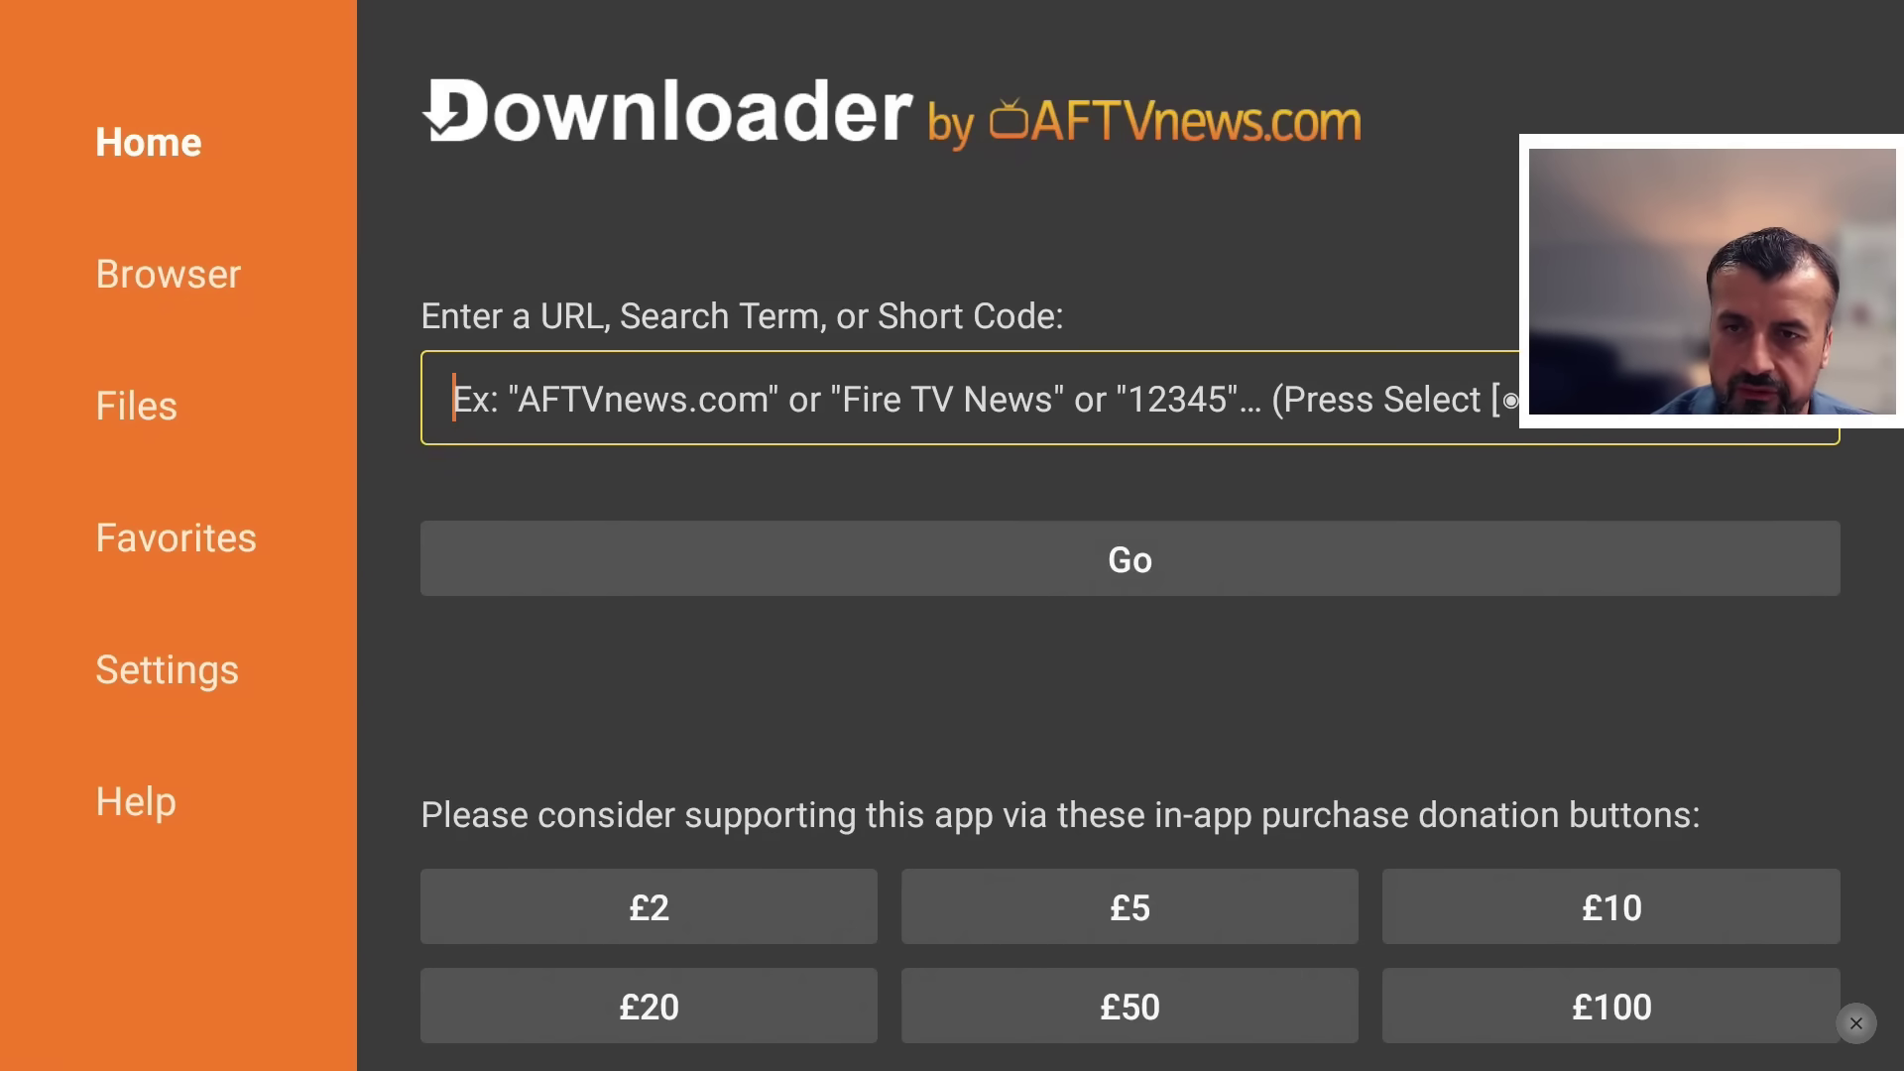
{"action": "key", "text": "Return"}
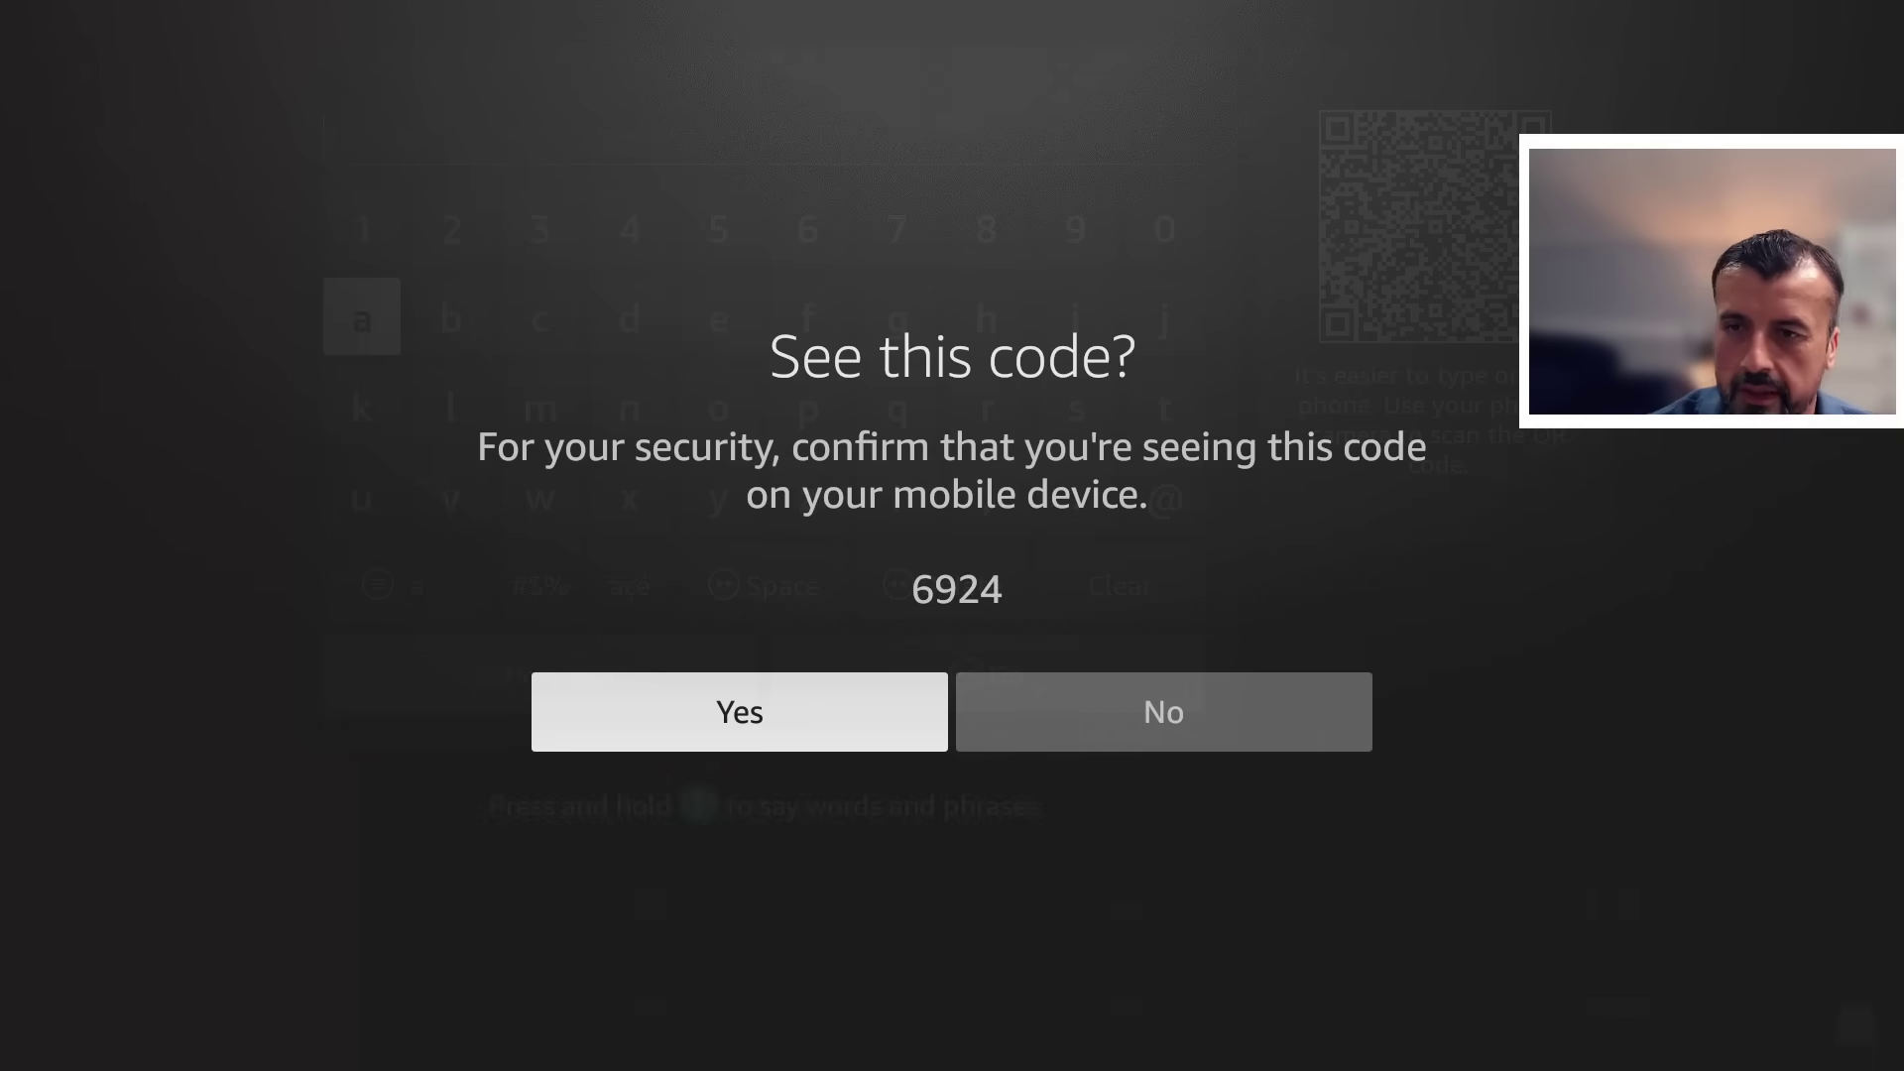
{"action": "key", "text": "Return"}
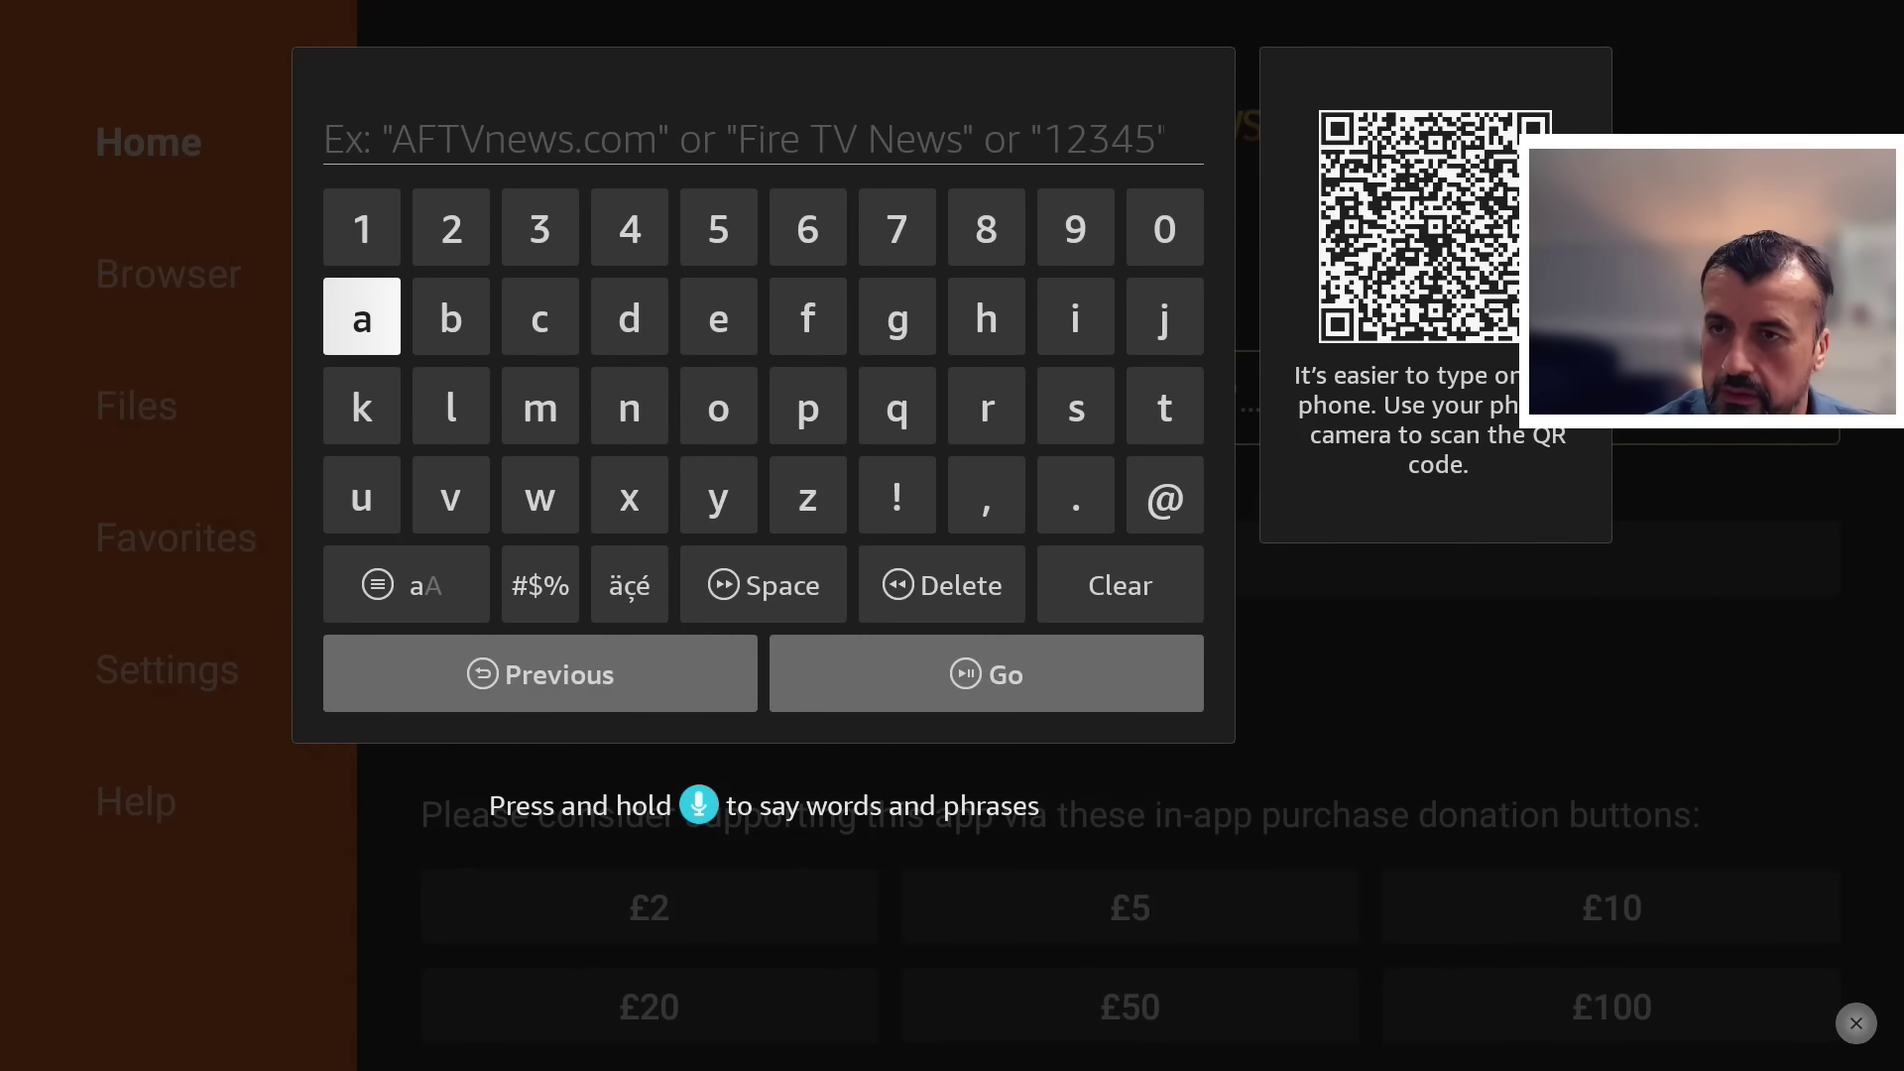
Type 'This is a test' into Downloader's entry field.
{"action": "type", "text": "This is a "}
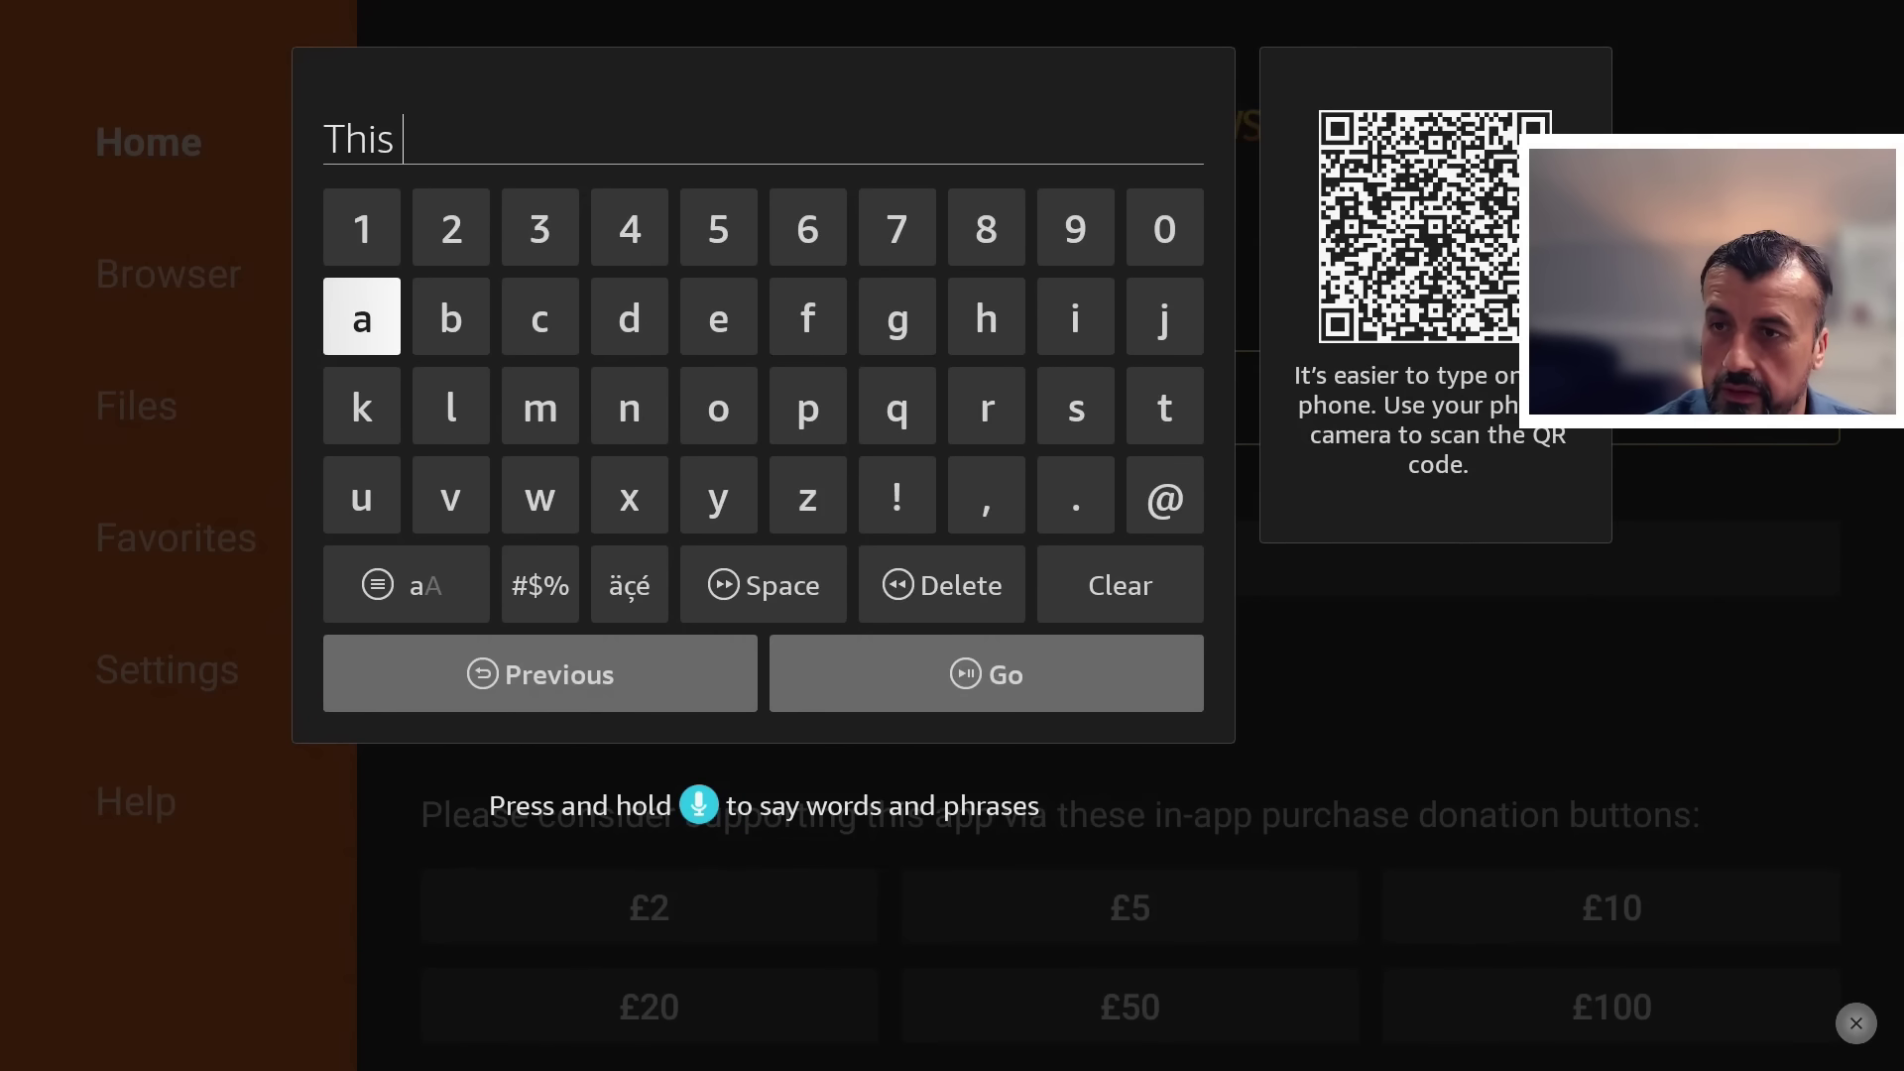
{"action": "type", "text": "test"}
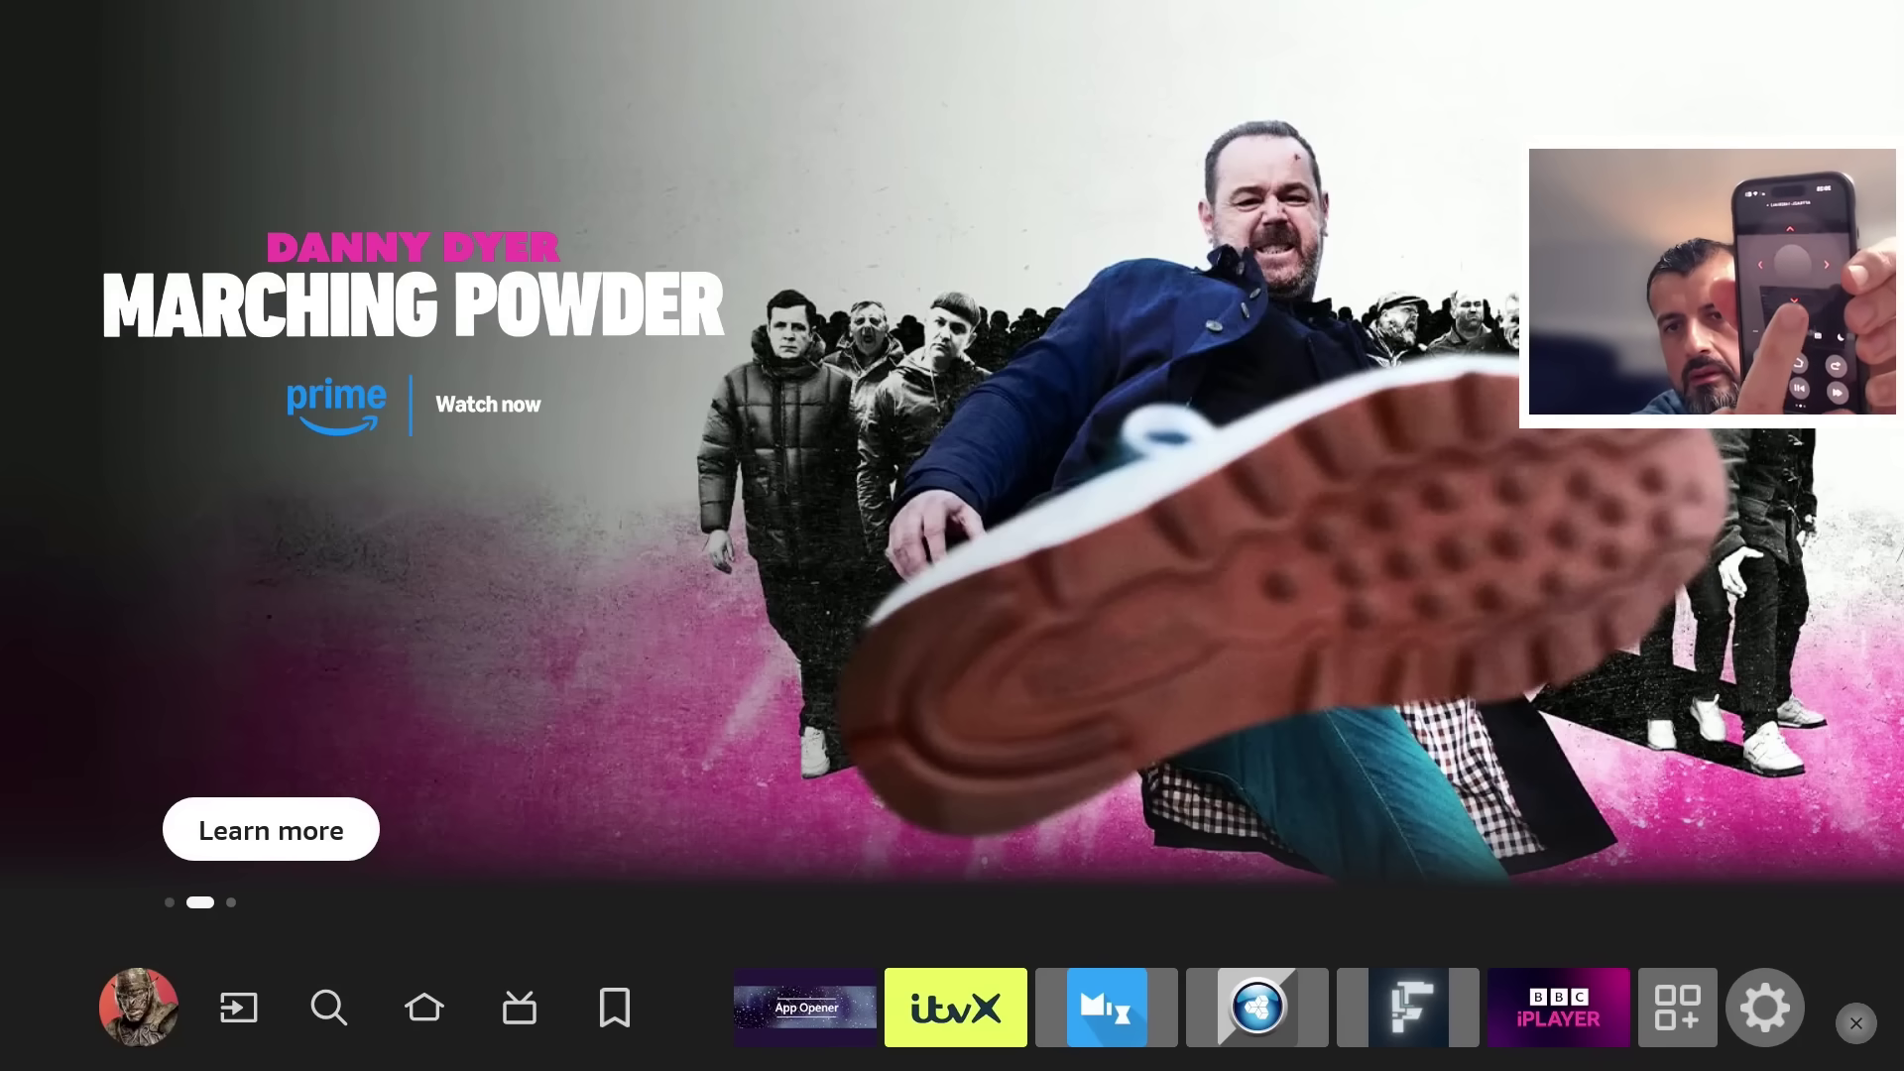
Browse down the Home rows and along BBC iPlayer Recommends looking for LightningServer.
{"action": "key", "text": "Down"}
{"action": "key", "text": "Down"}
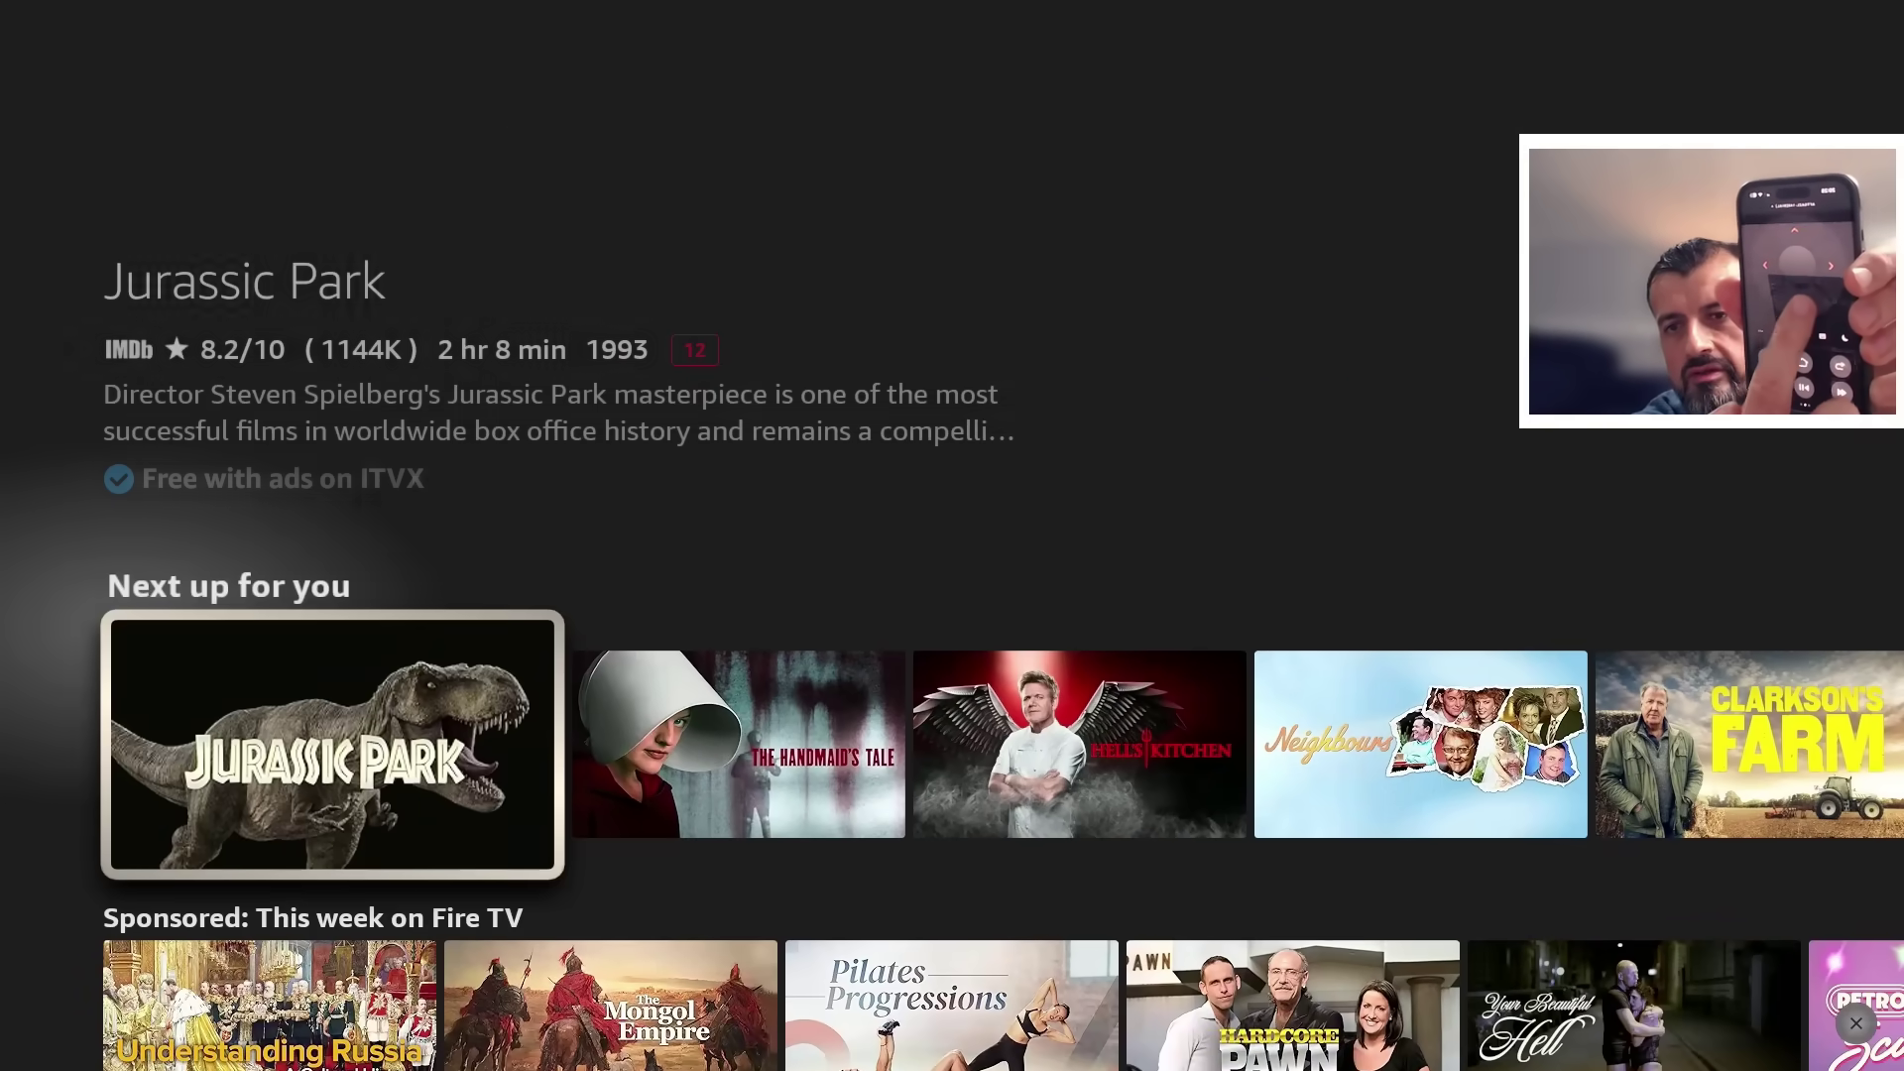
{"action": "key", "text": "Down"}
{"action": "key", "text": "Down"}
{"action": "key", "text": "Down"}
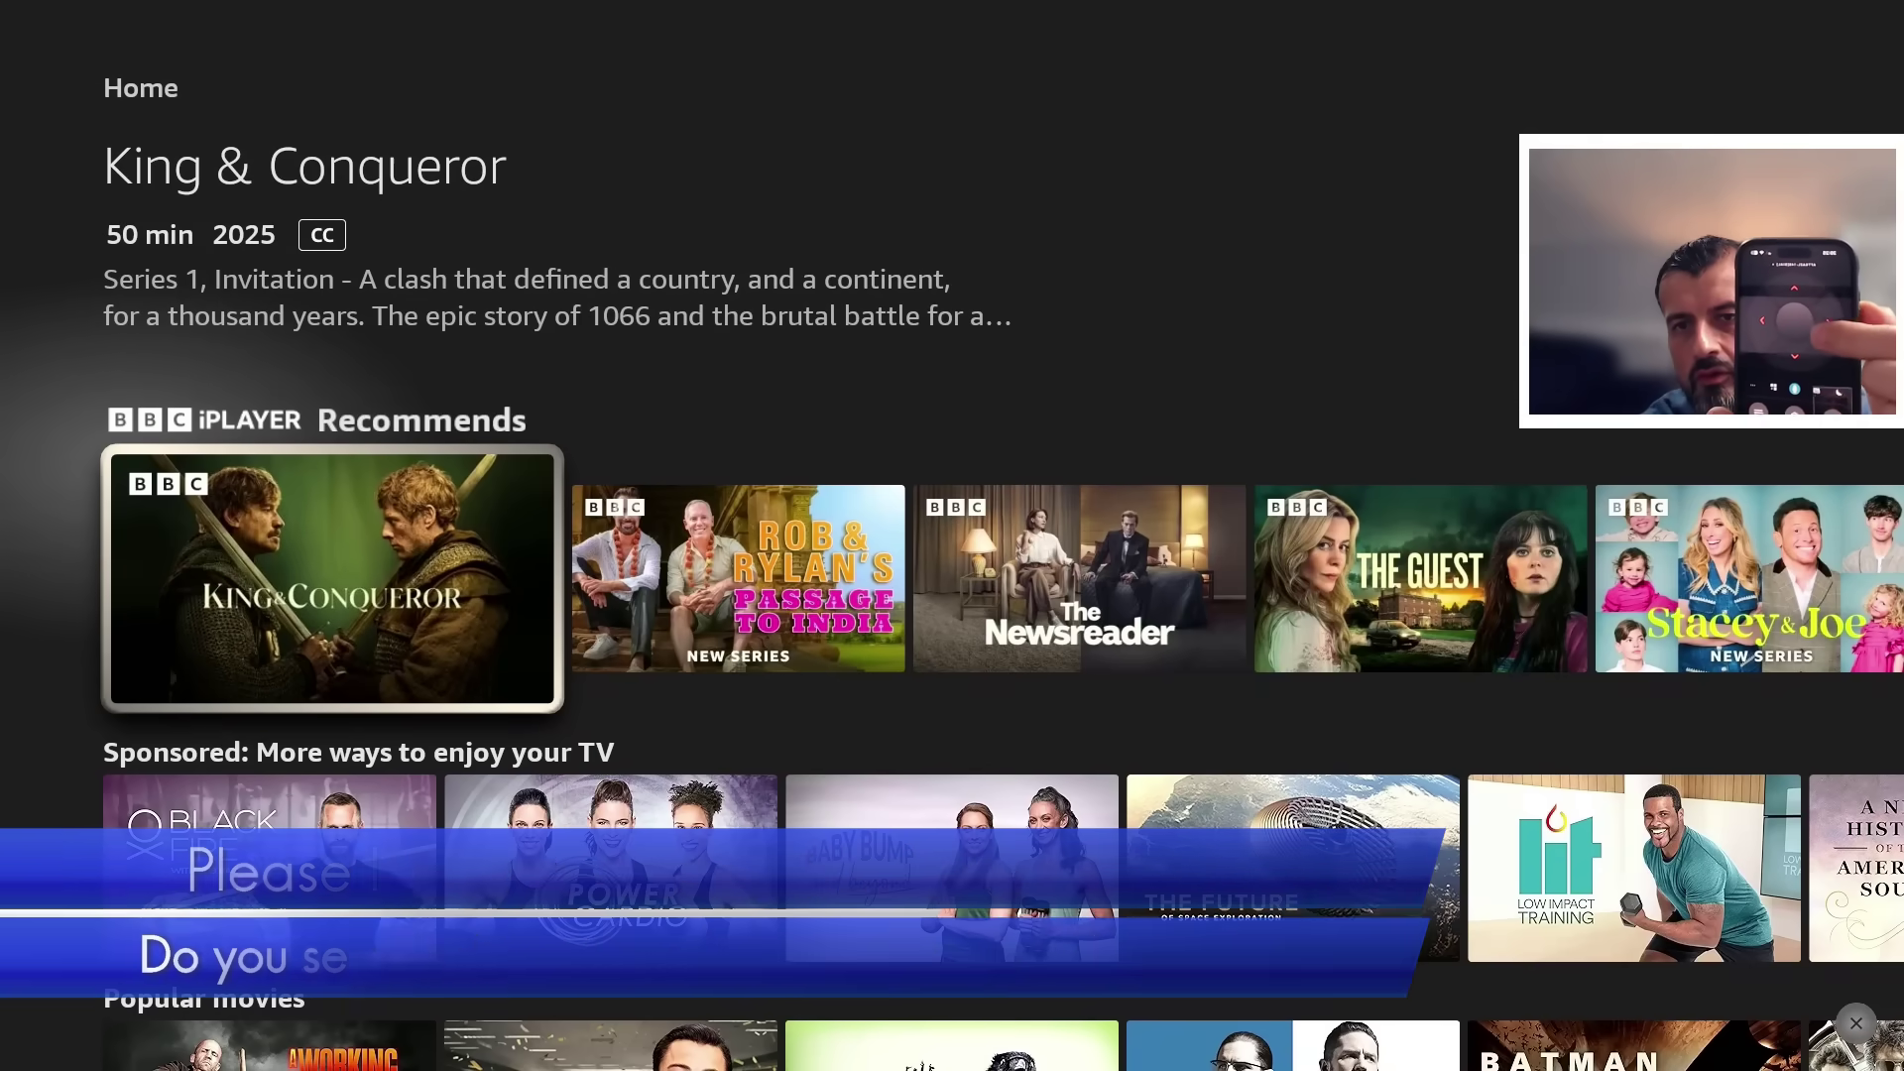
{"action": "key", "text": "Right"}
{"action": "key", "text": "Right"}
{"action": "key", "text": "Right"}
{"action": "key", "text": "Right"}
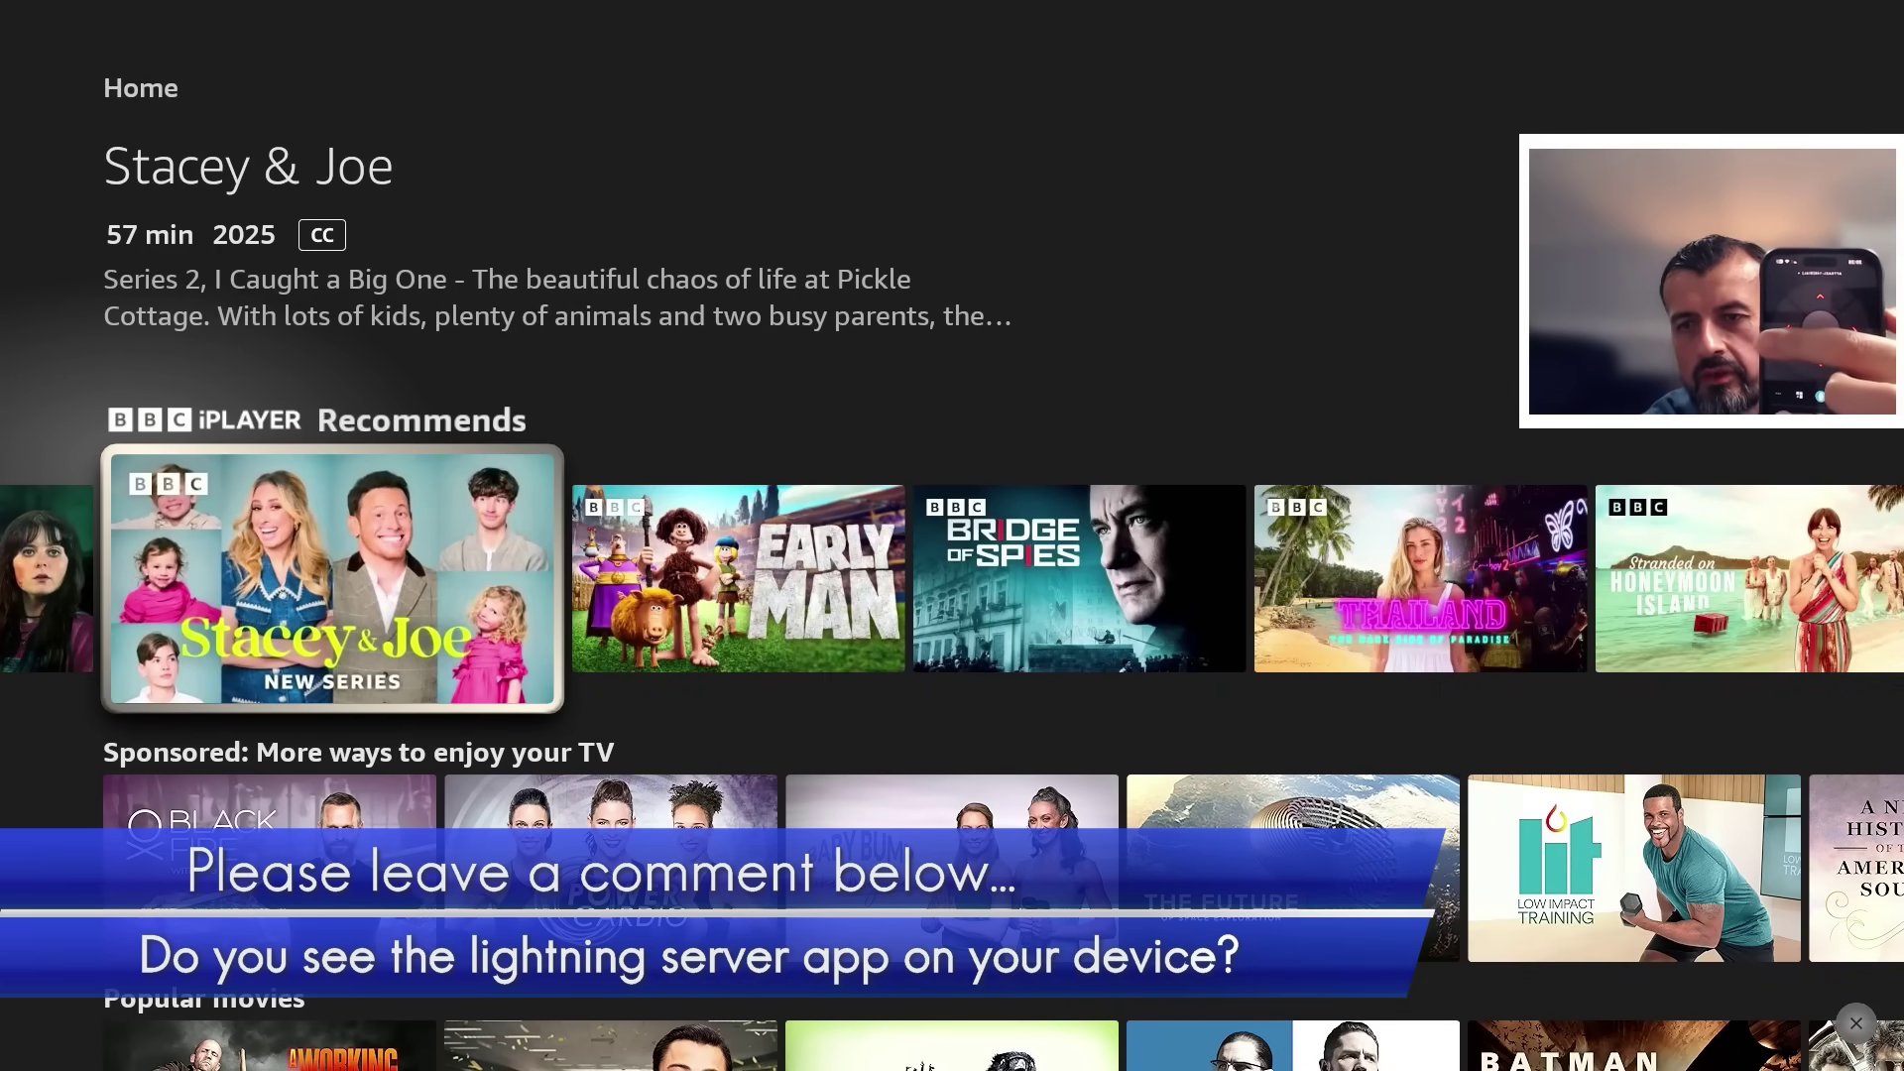
{"action": "key", "text": "Right"}
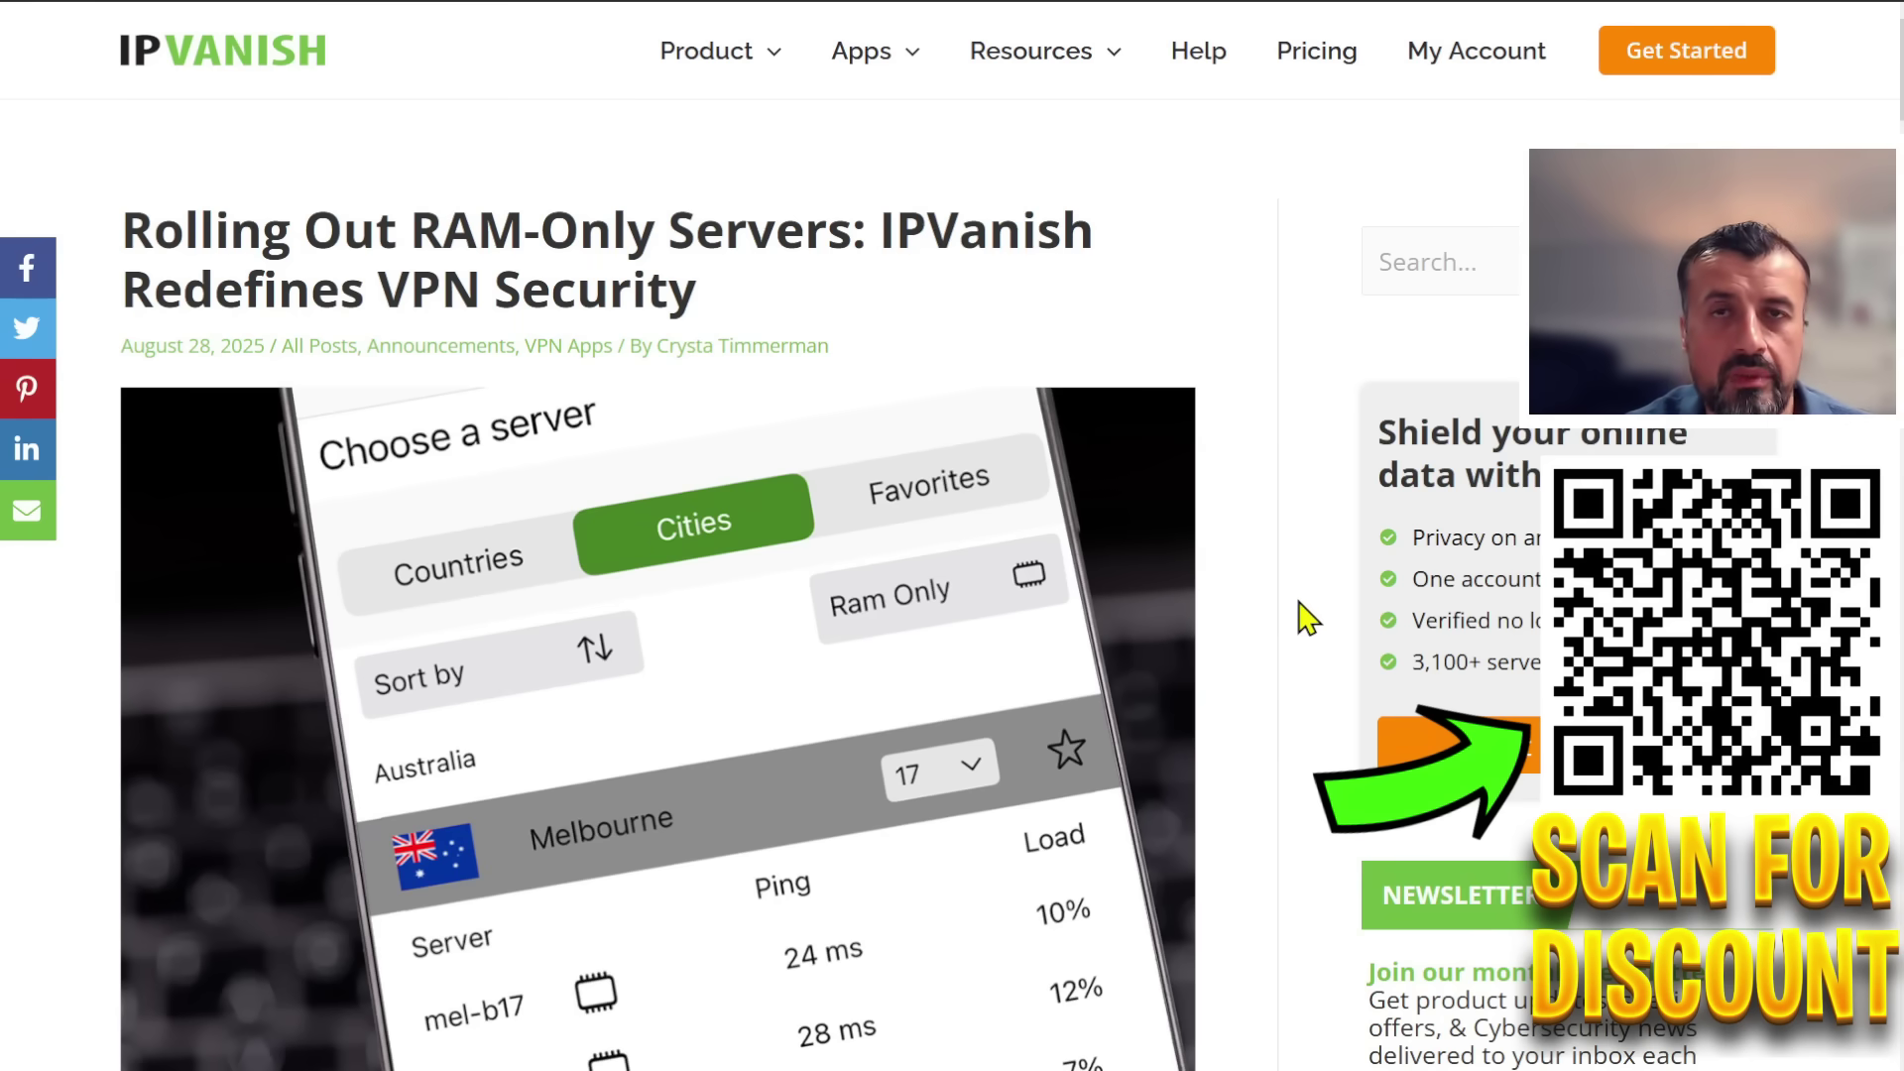
Scroll the IPVanish RAM-only servers article to its Key Takeaways list.
{"action": "scroll", "coordinate": [1307, 617], "scroll_direction": "down", "scroll_amount": 10}
{"action": "scroll", "coordinate": [1307, 617], "scroll_direction": "up", "scroll_amount": 2}
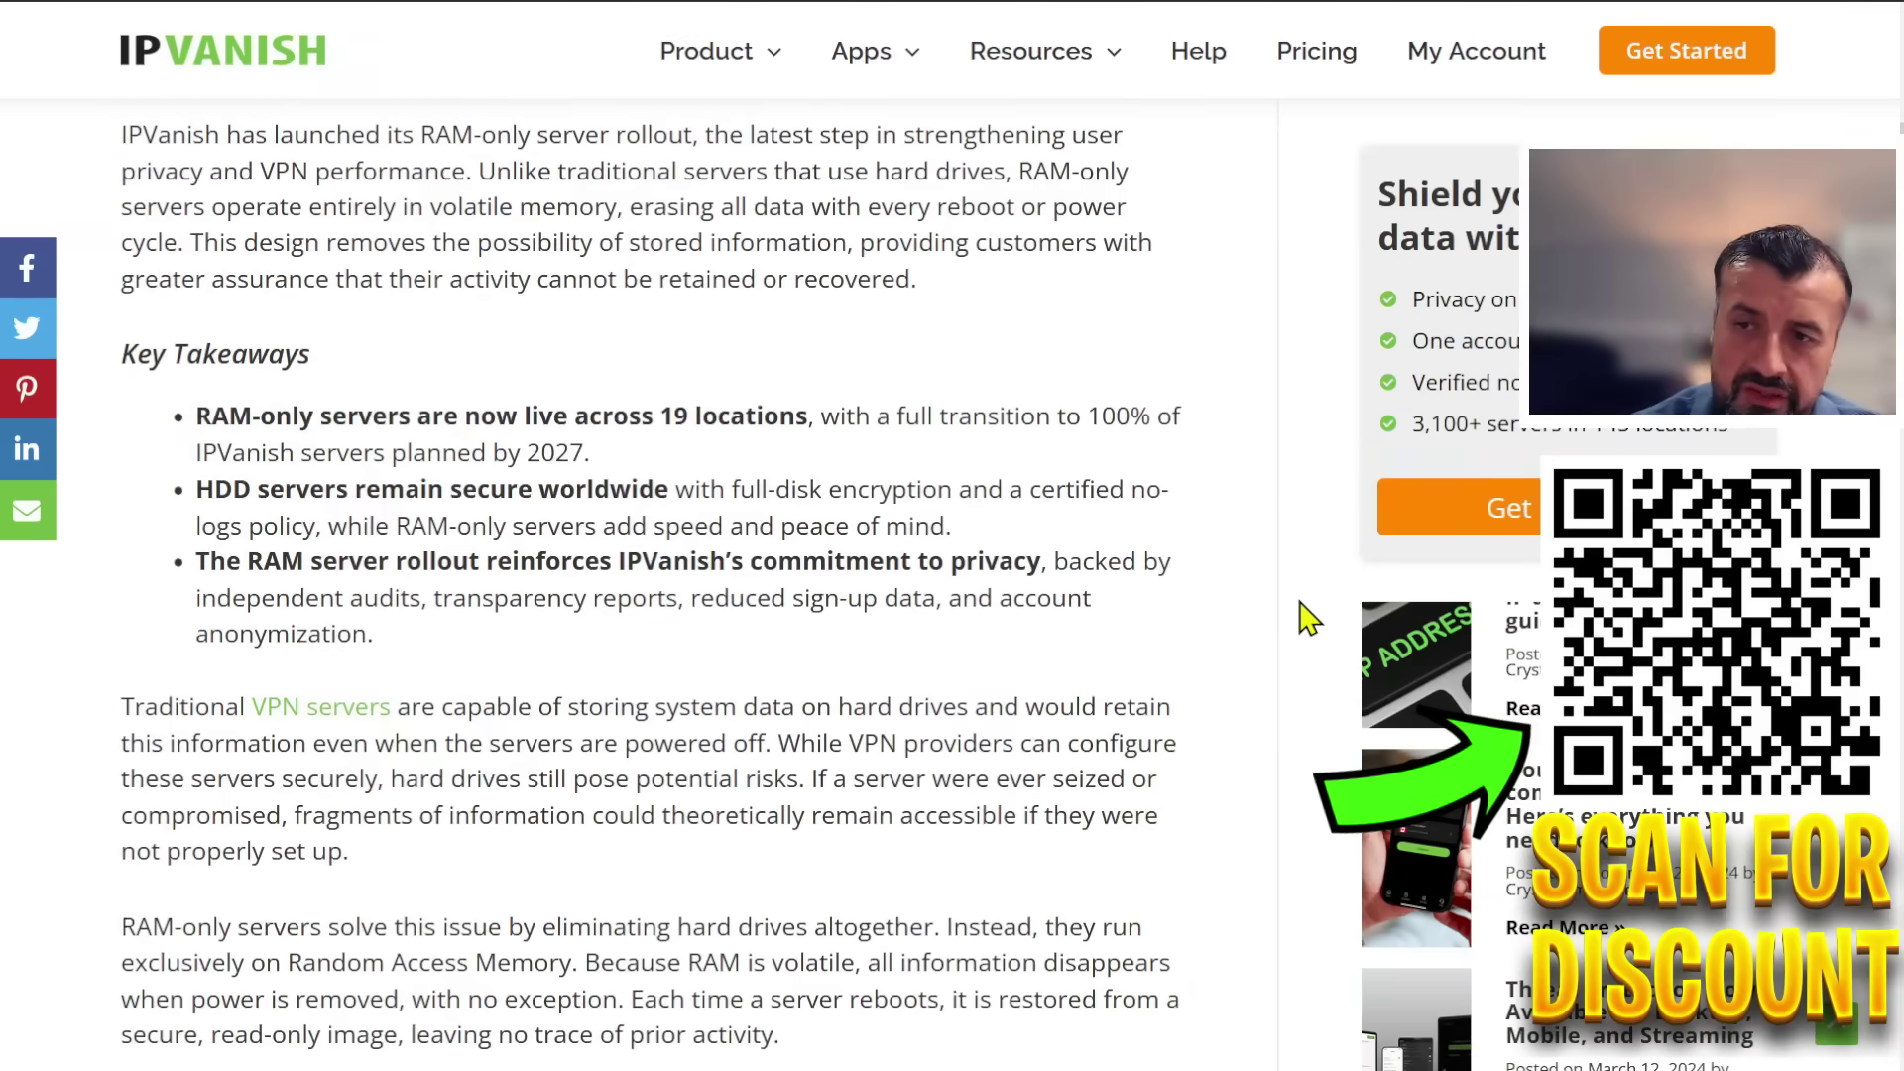